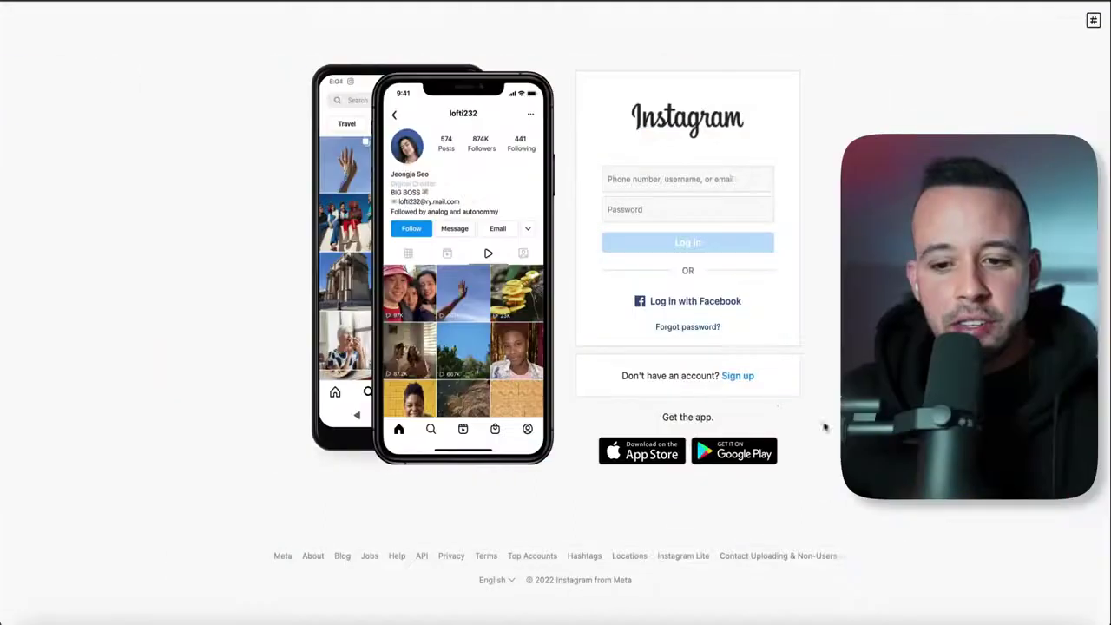
Sign up for a new Instagram account and enter the confirmation code sent by e-mail.
click(746, 378)
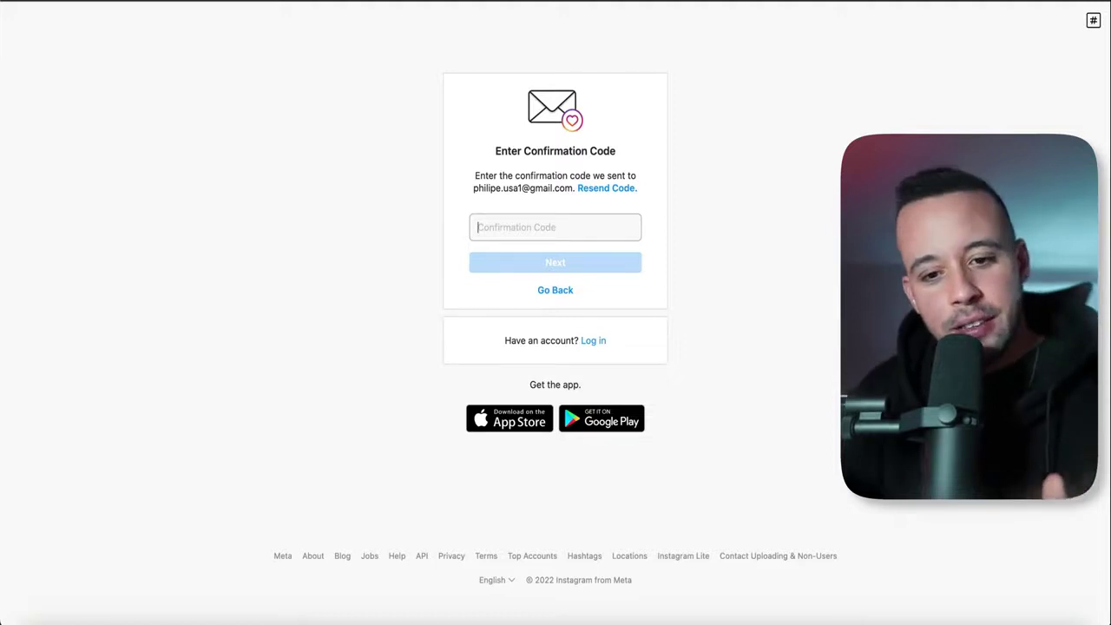
key(super+v)
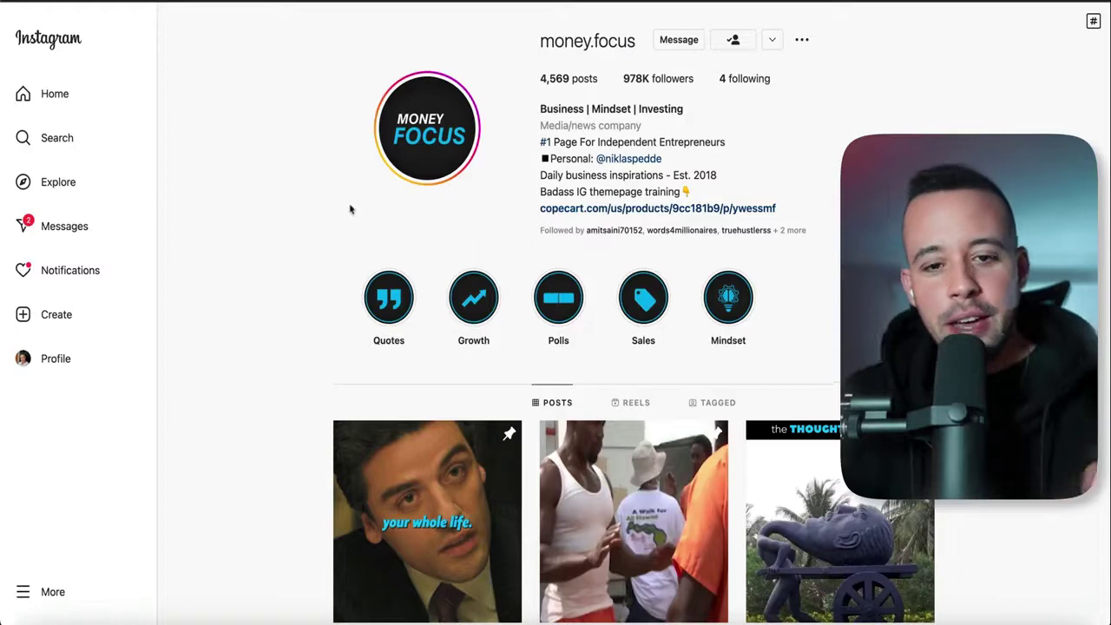
Examine the money.focus profile and browse through its reels.
drag(540, 41, 630, 45)
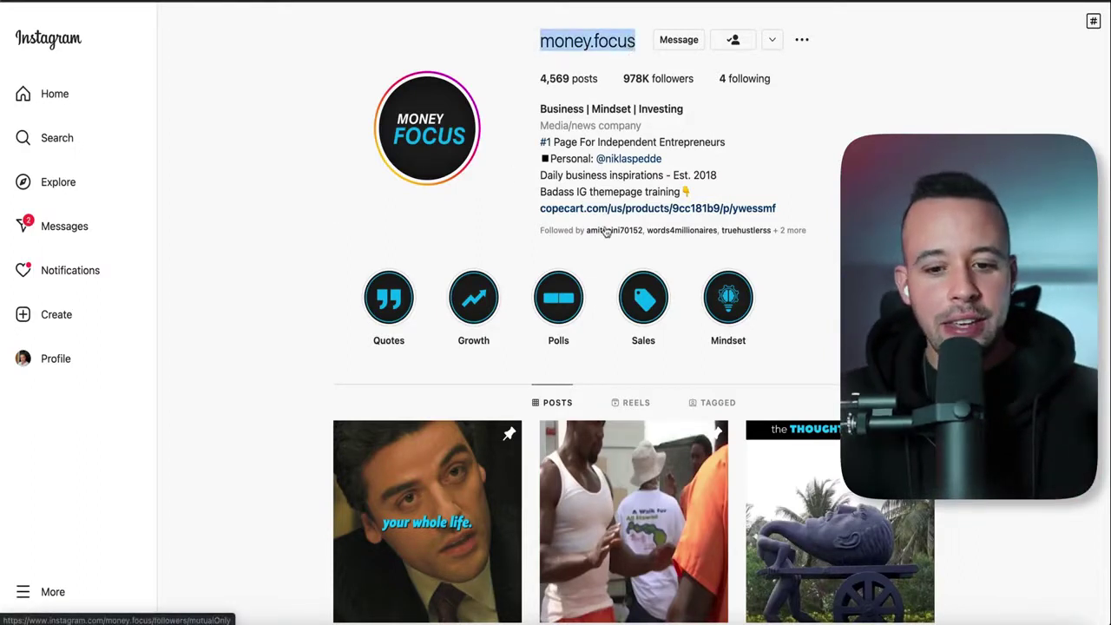
scroll(633, 373, down, 2)
click(635, 255)
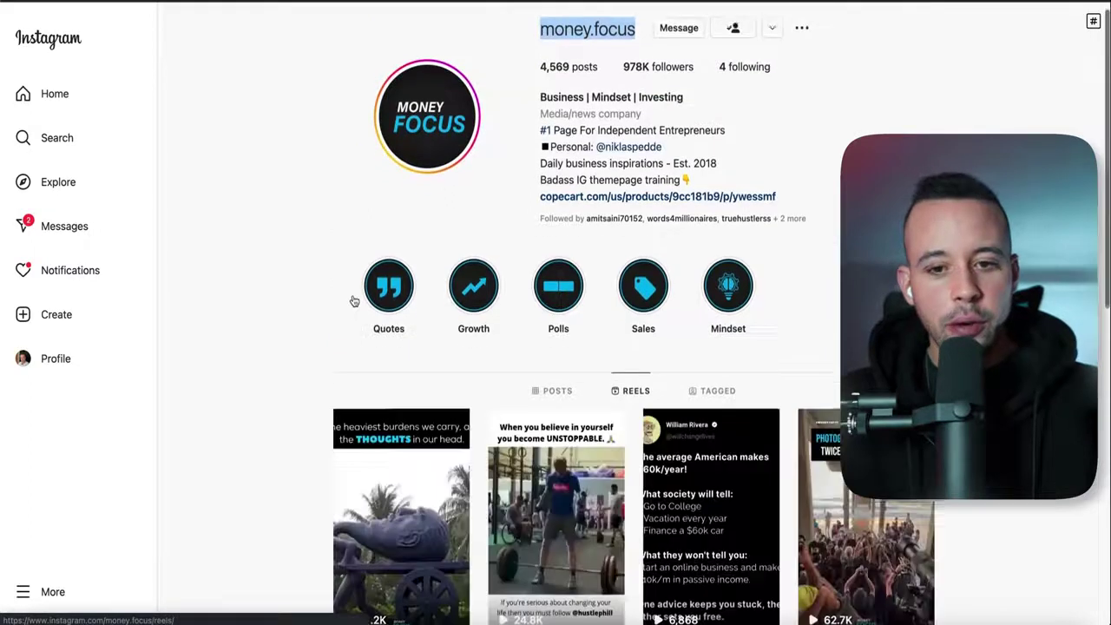
scroll(353, 301, down, 3)
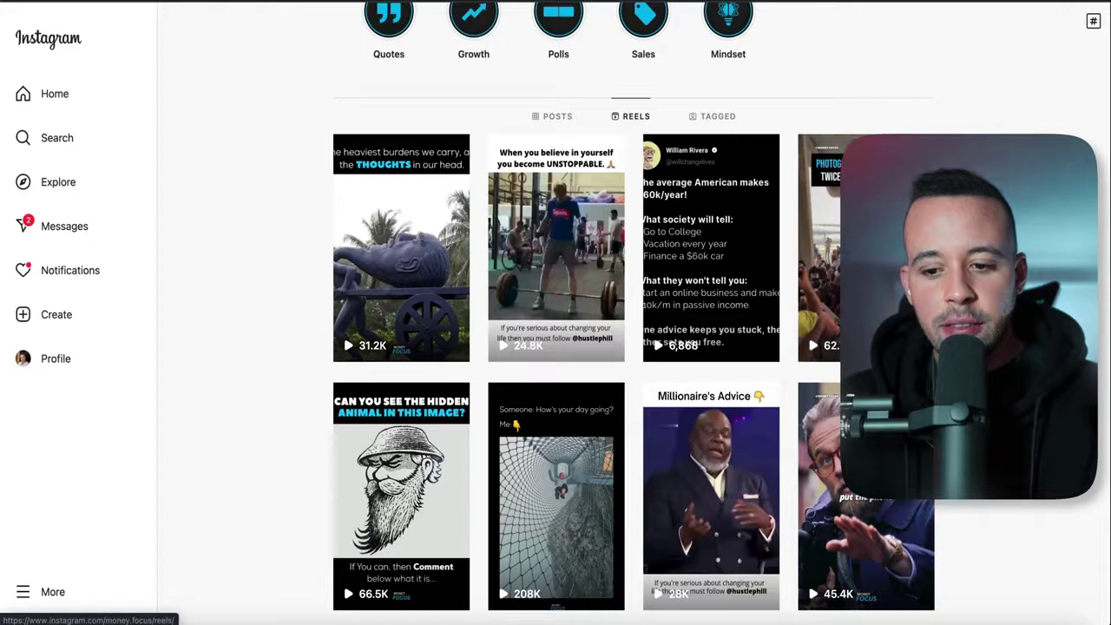
scroll(694, 362, down, 6)
scroll(597, 98, up, 1)
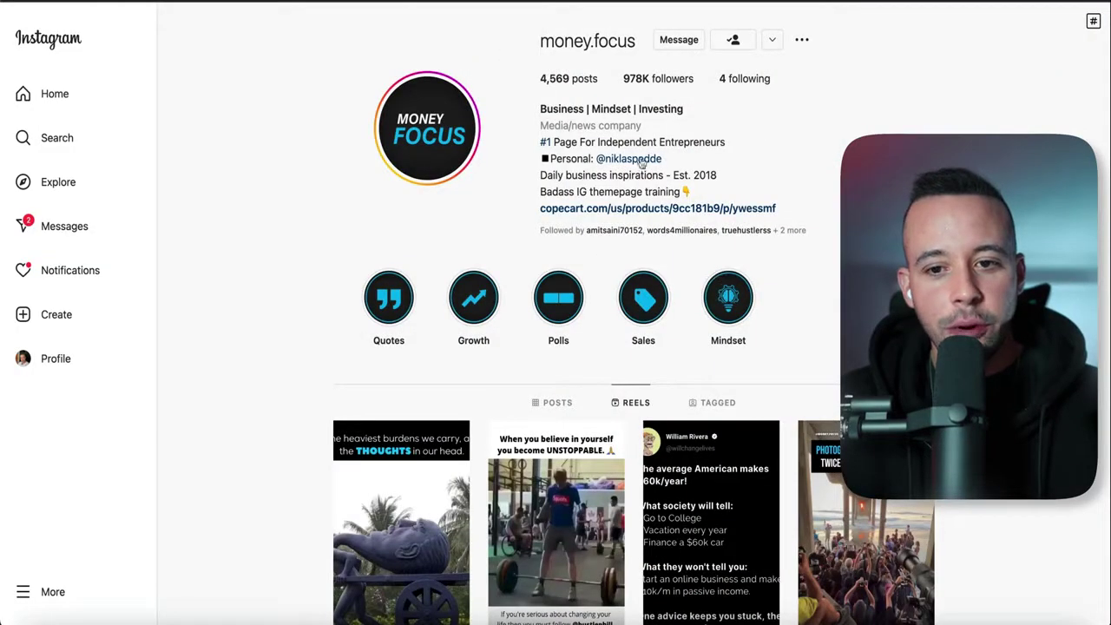
Read the money.focus profile header: its follower count, category, audience line, daily inspirations line, training offer and sales link.
drag(642, 79, 693, 80)
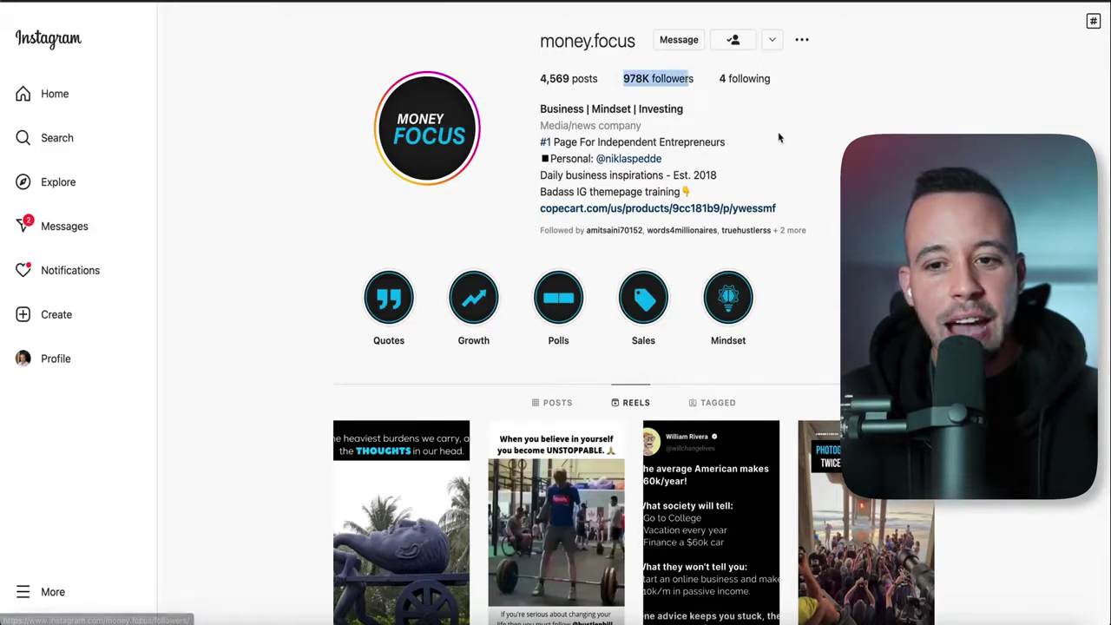
drag(540, 125, 642, 126)
click(653, 132)
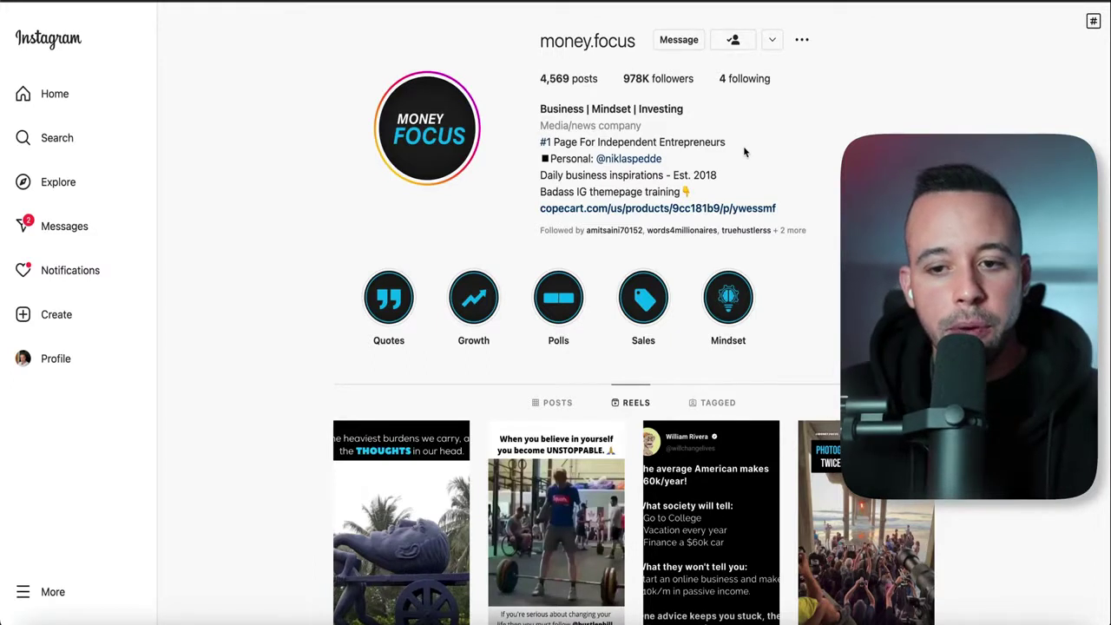
drag(658, 141, 732, 145)
click(554, 141)
click(762, 149)
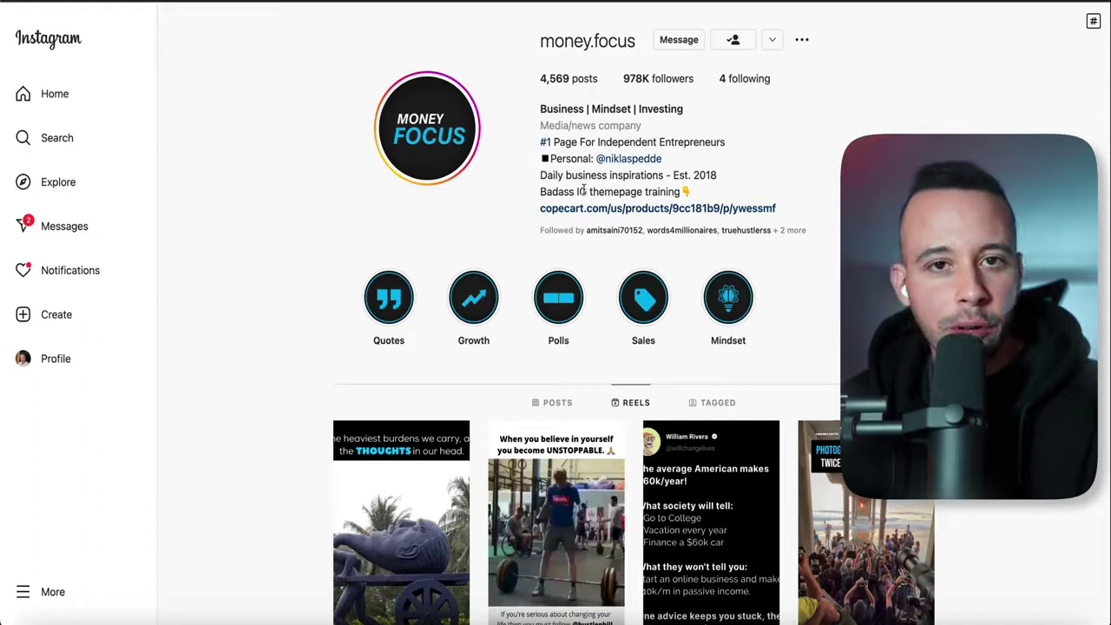
drag(548, 175, 673, 176)
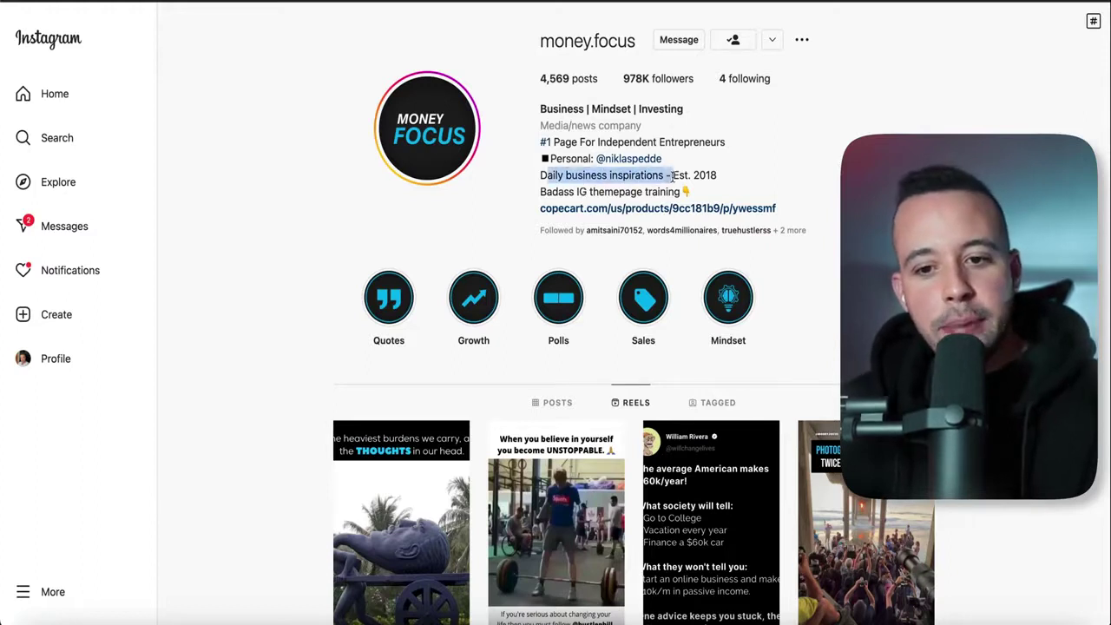
drag(540, 192, 669, 191)
click(661, 195)
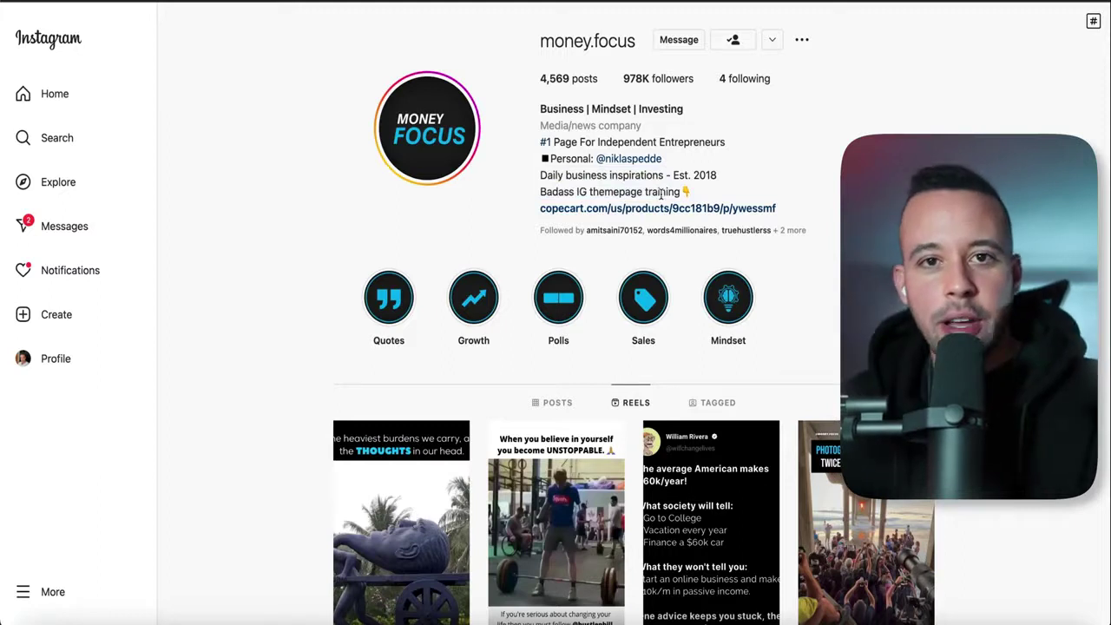
drag(558, 142, 720, 140)
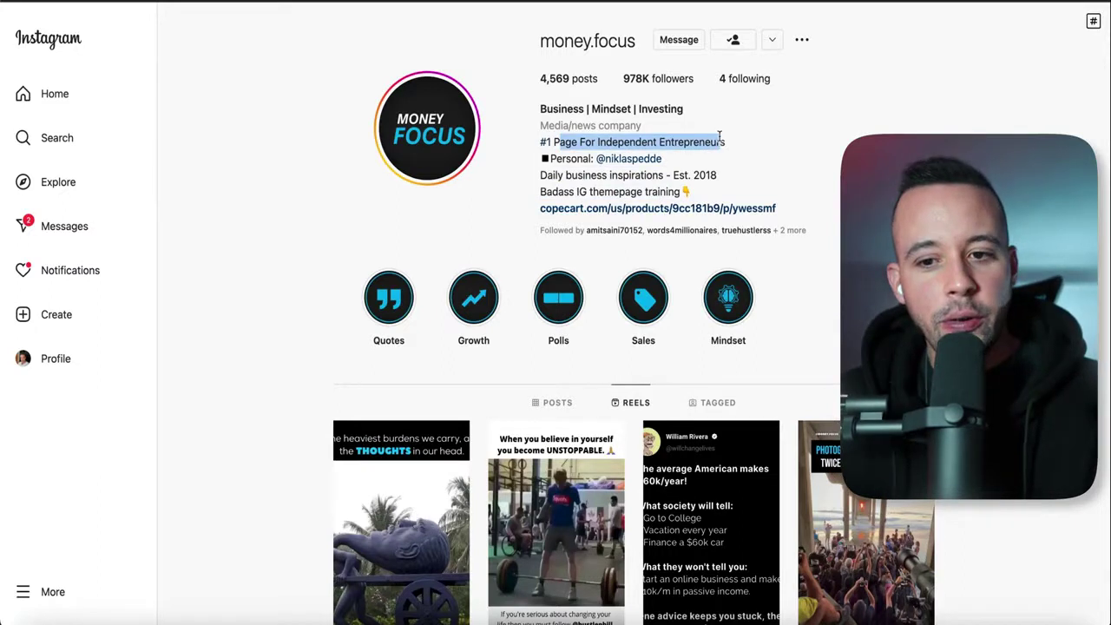
drag(540, 175, 656, 177)
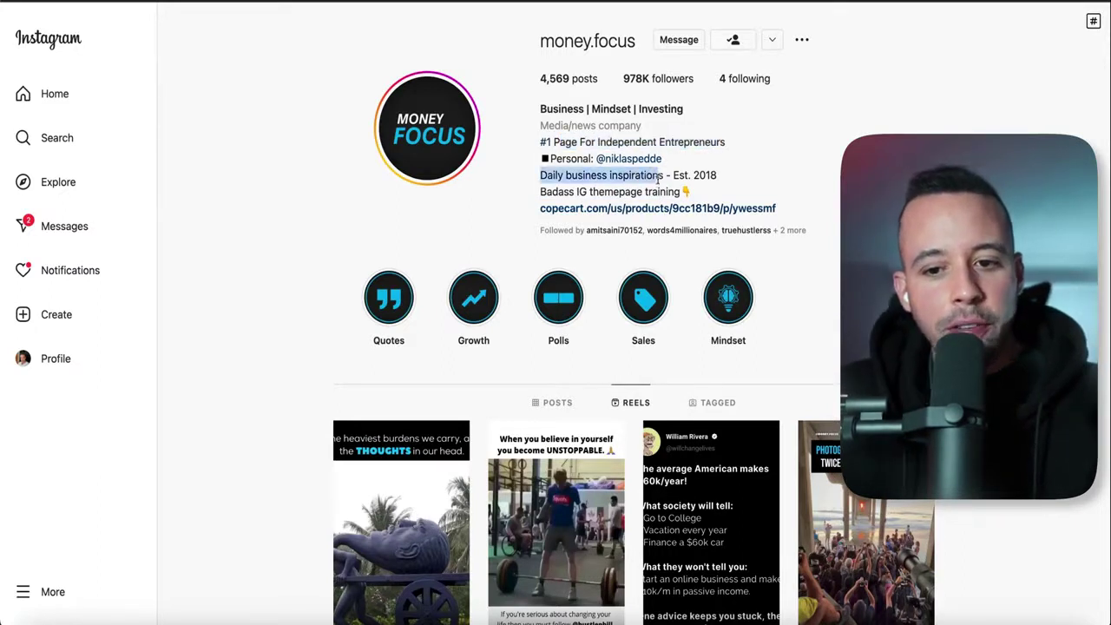
triple_click(530, 211)
click(529, 211)
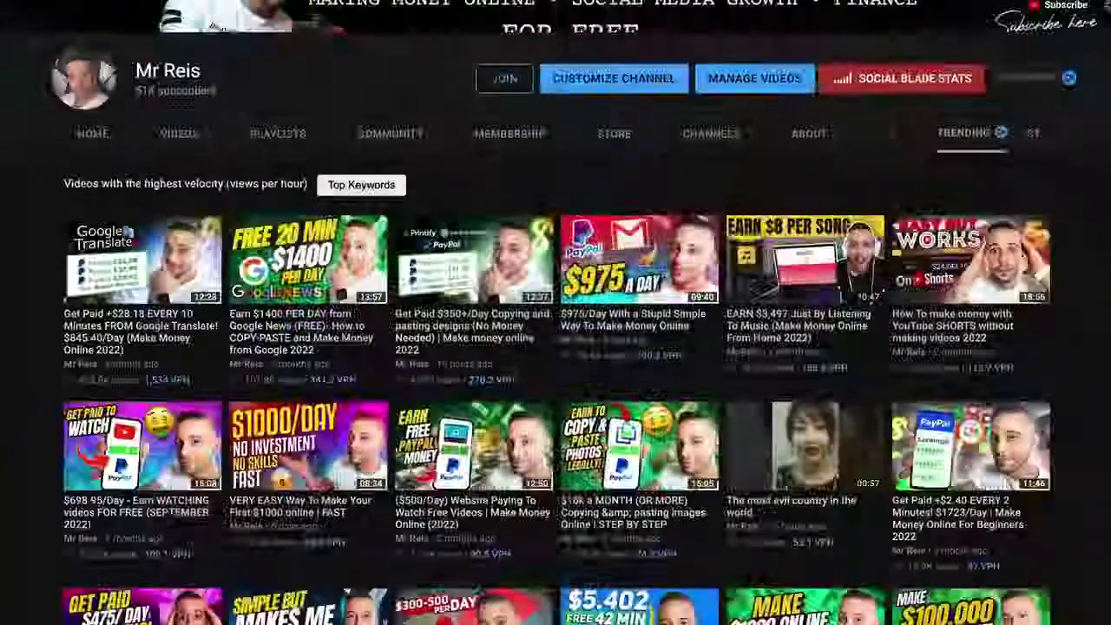
Look through the YouTube channel's trending videos sorted by views per hour.
scroll(556, 348, down, 5)
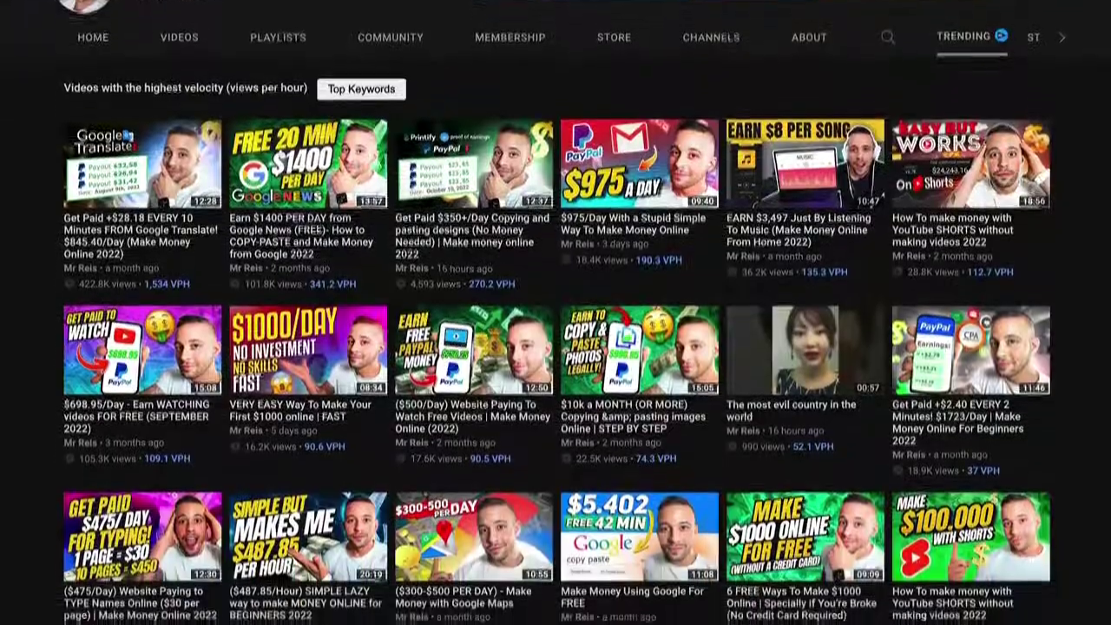
scroll(556, 312, down, 3)
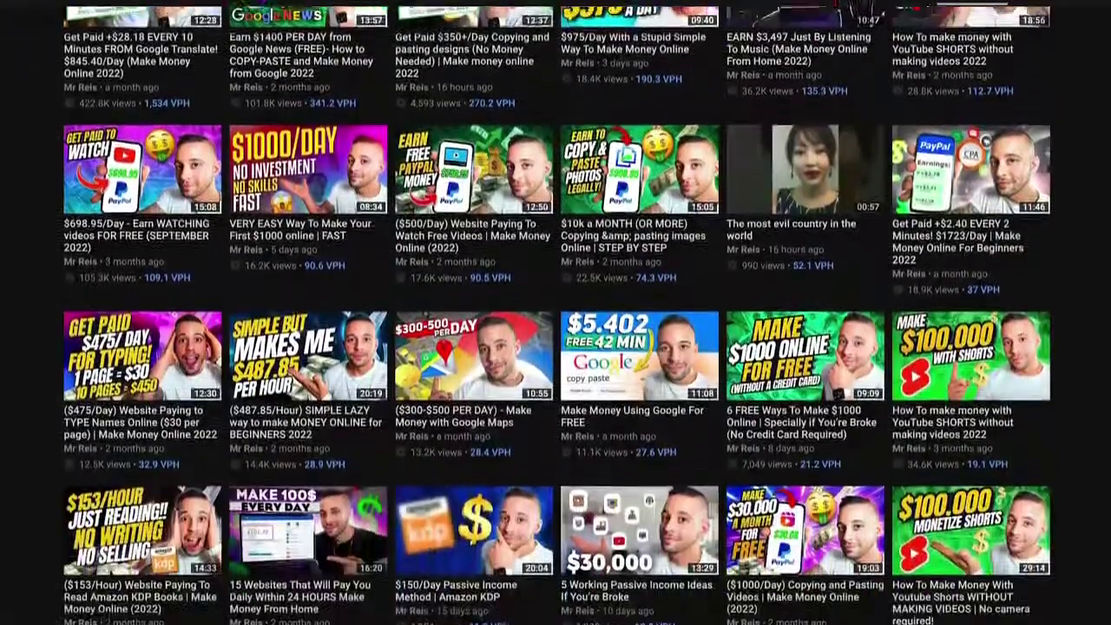
scroll(556, 312, down, 3)
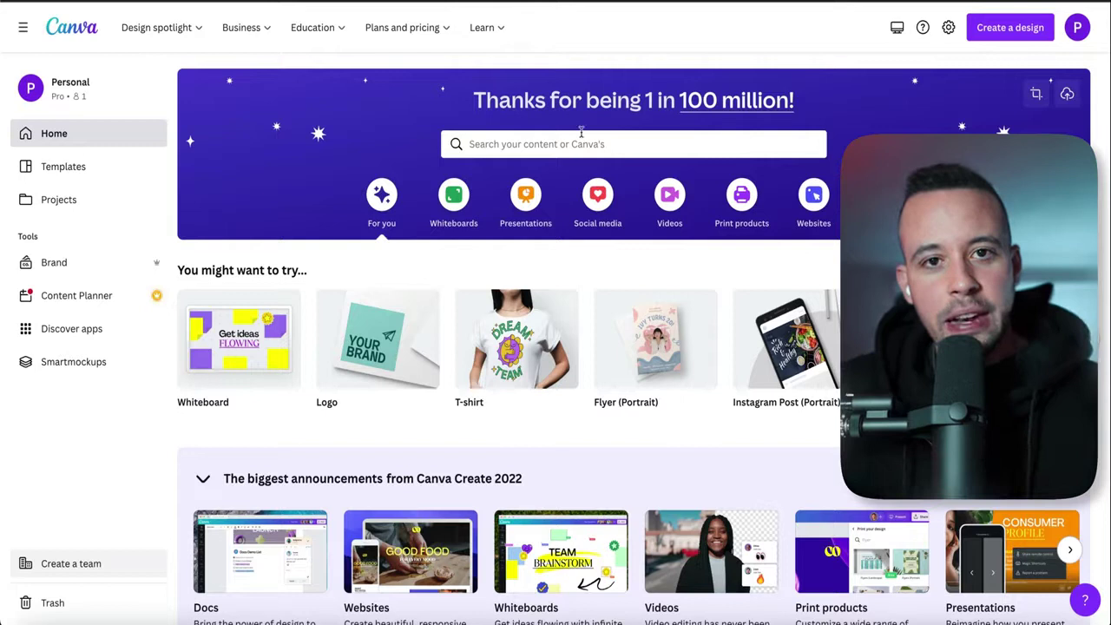
Search Canva's templates for "logo" and open the Blue Neon gaming avatar logo.
click(529, 147)
text(logo)
key(Return)
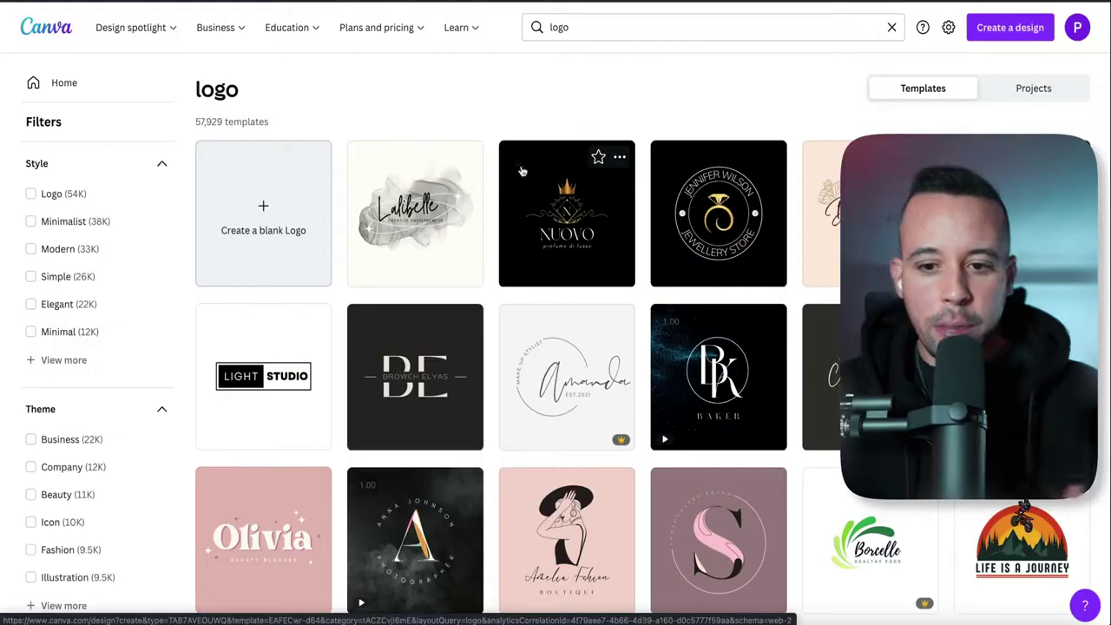
scroll(669, 78, down, 1)
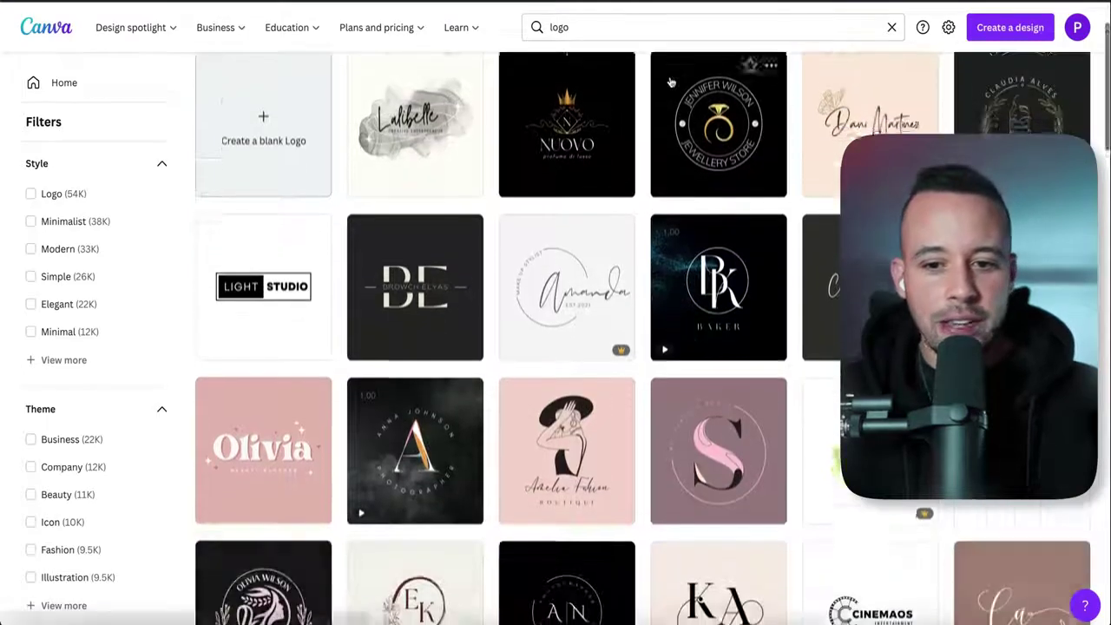
scroll(669, 83, down, 2)
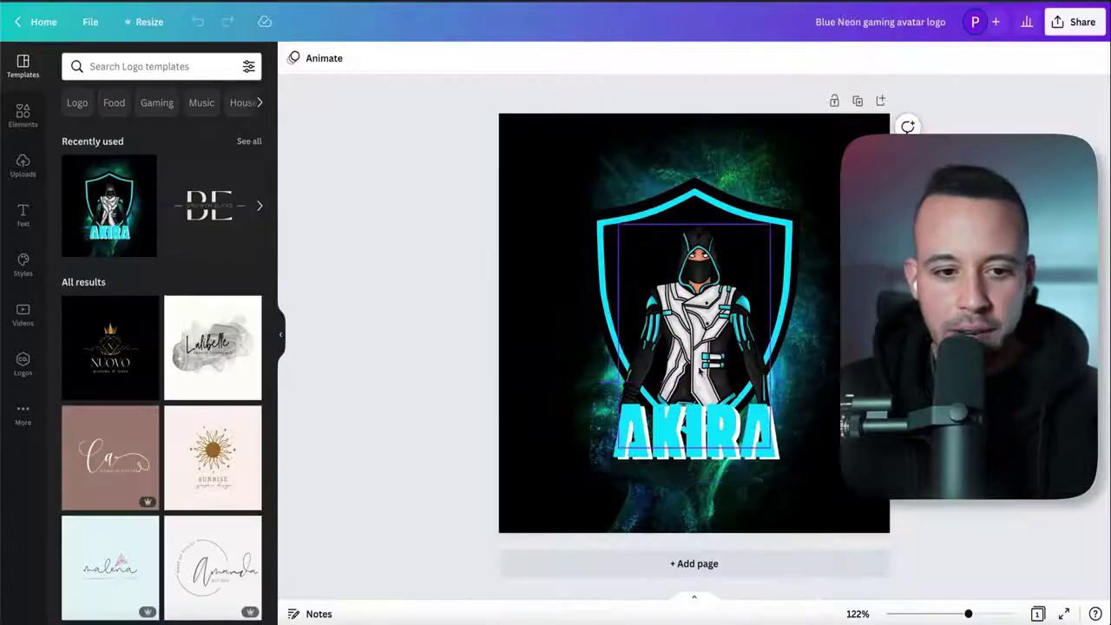
Replace the AKIRA text on the logo with REIS FINANCE and set its font size to 55.1.
click(729, 429)
double_click(757, 438)
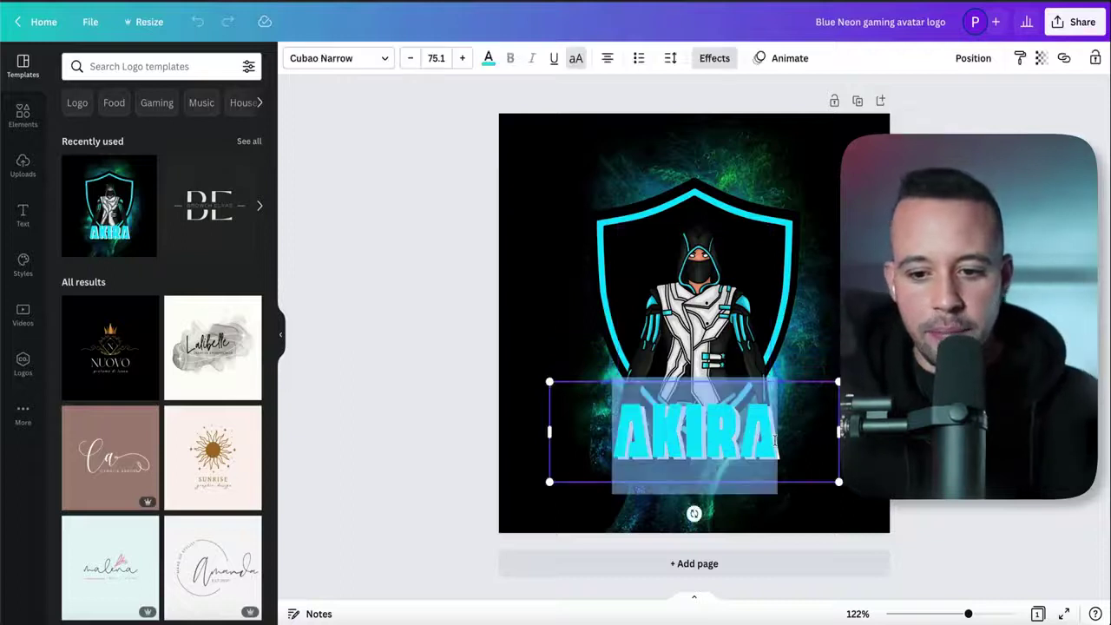
text(REIS FINANCE)
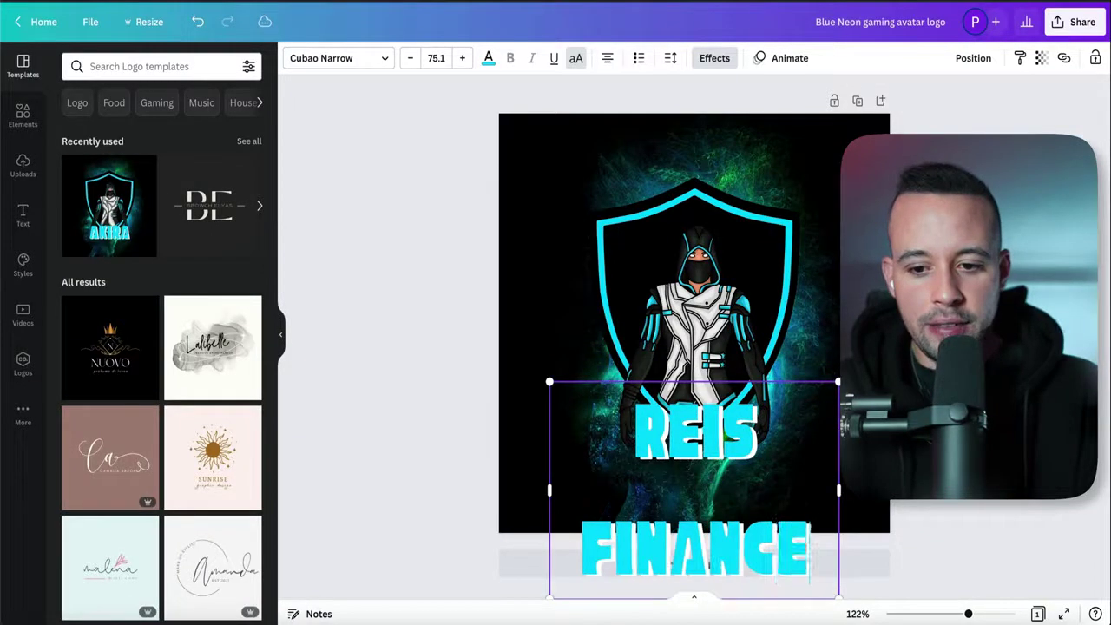
double_click(431, 58)
text(55)
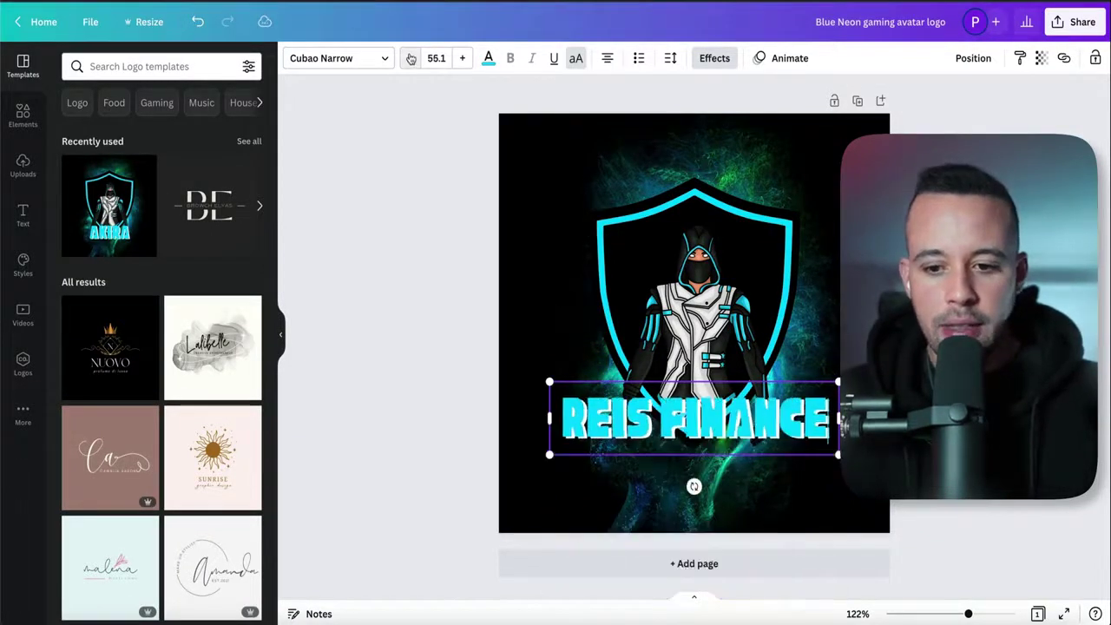
key(Escape)
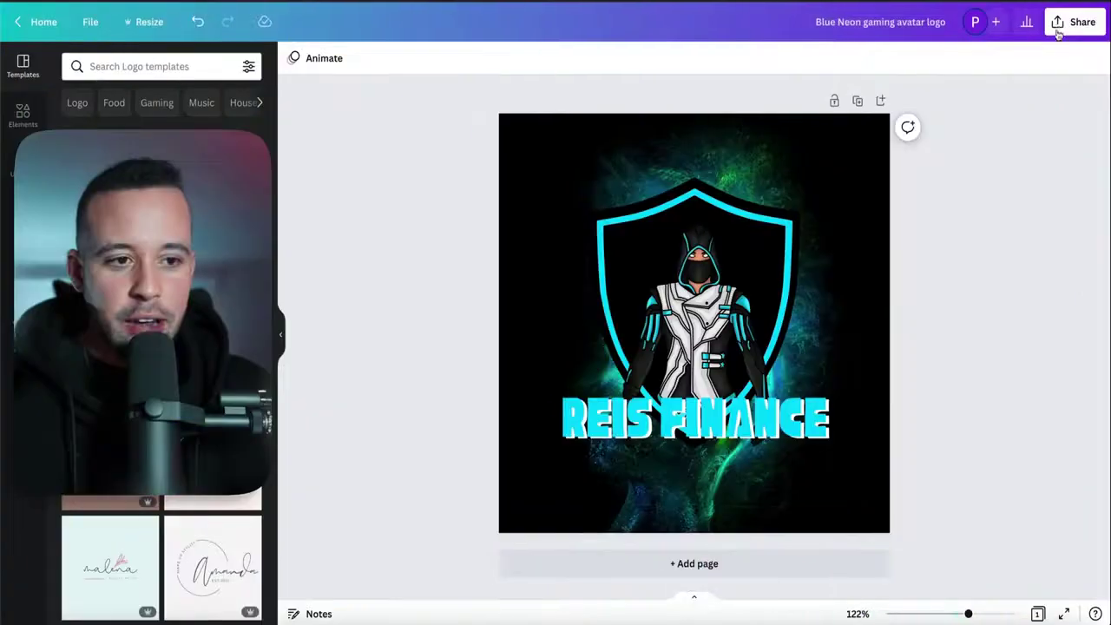
Download the edited logo design as a PNG file.
click(1063, 21)
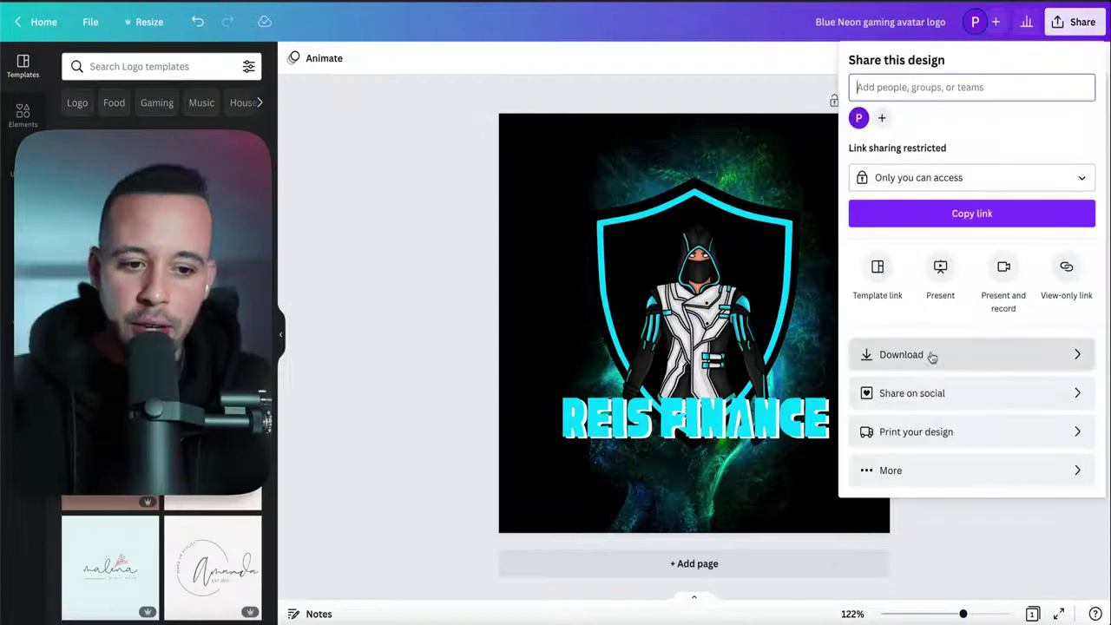
click(930, 356)
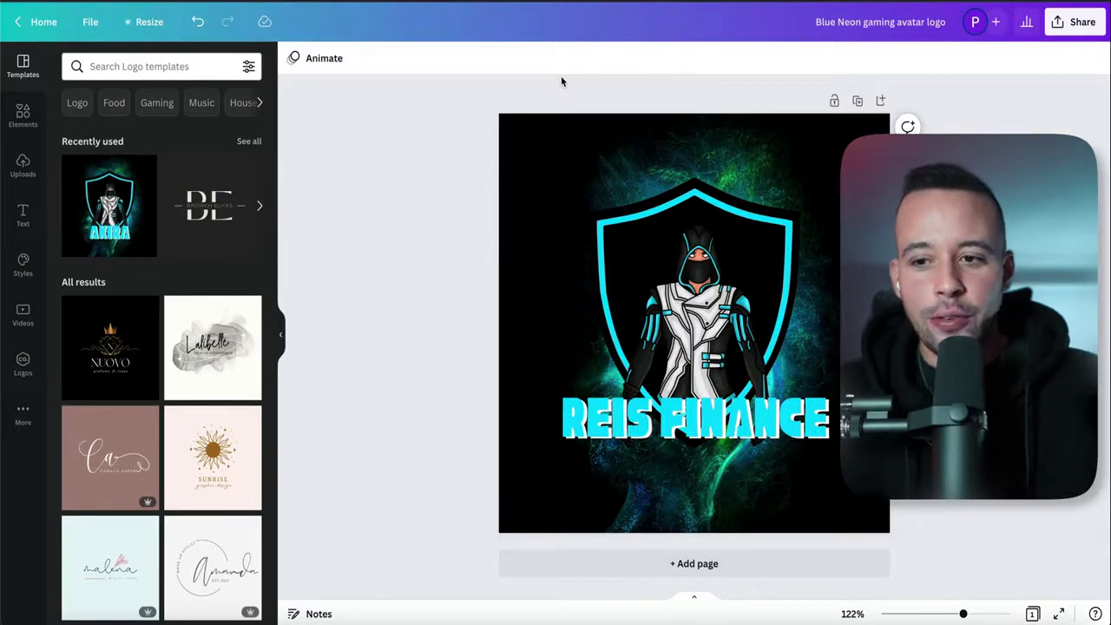
click(1056, 26)
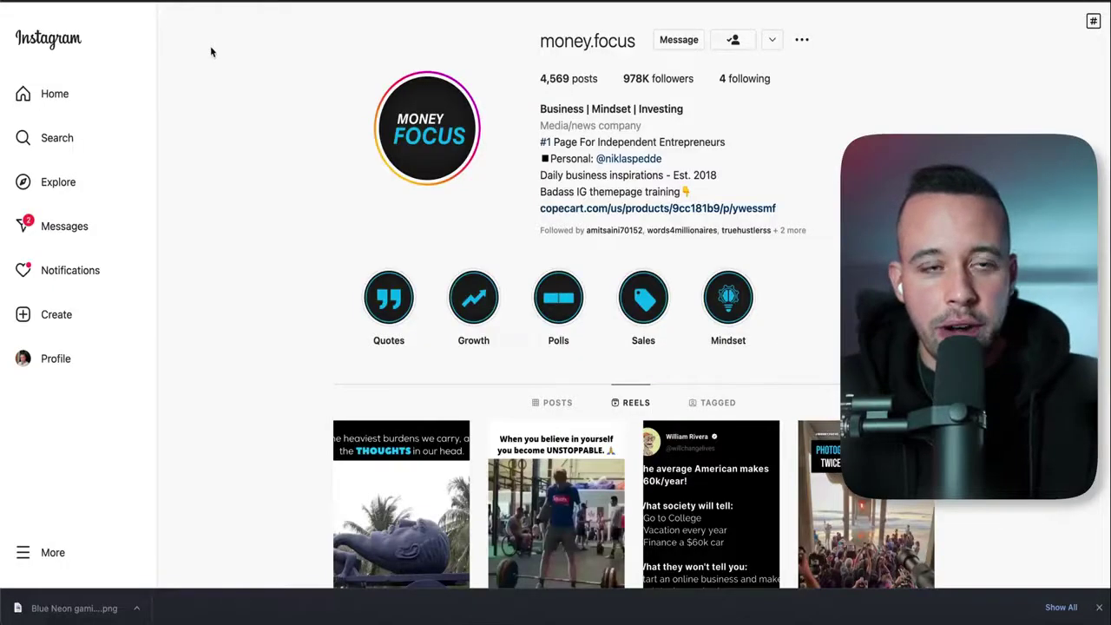
Switch to Instagram, open the own account's profile editing page and view the options for changing the profile photo.
click(63, 95)
click(717, 56)
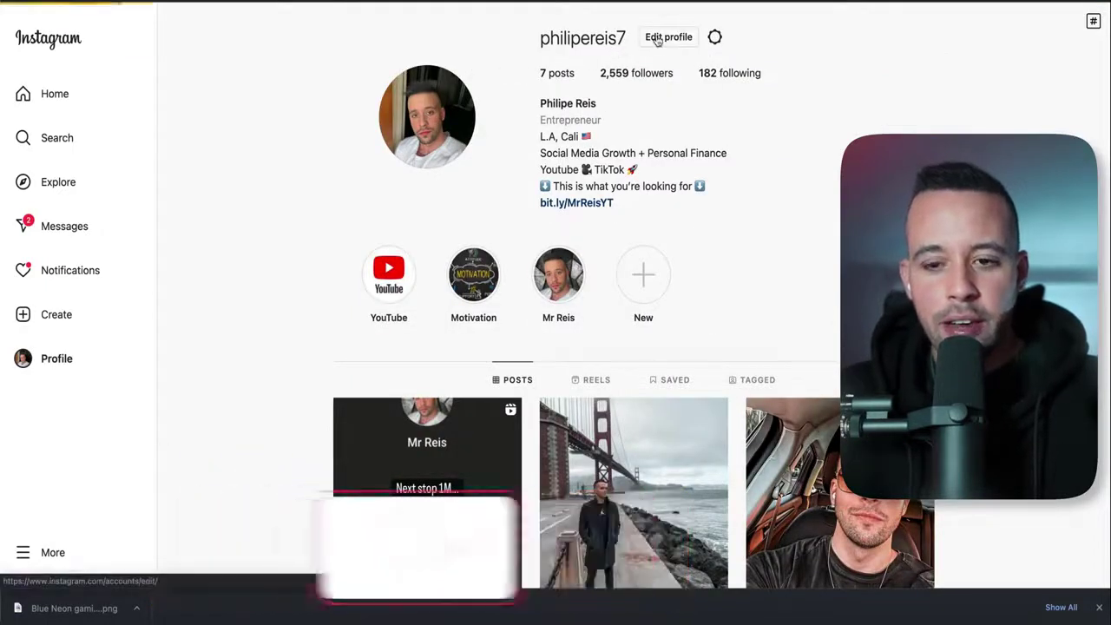
click(667, 39)
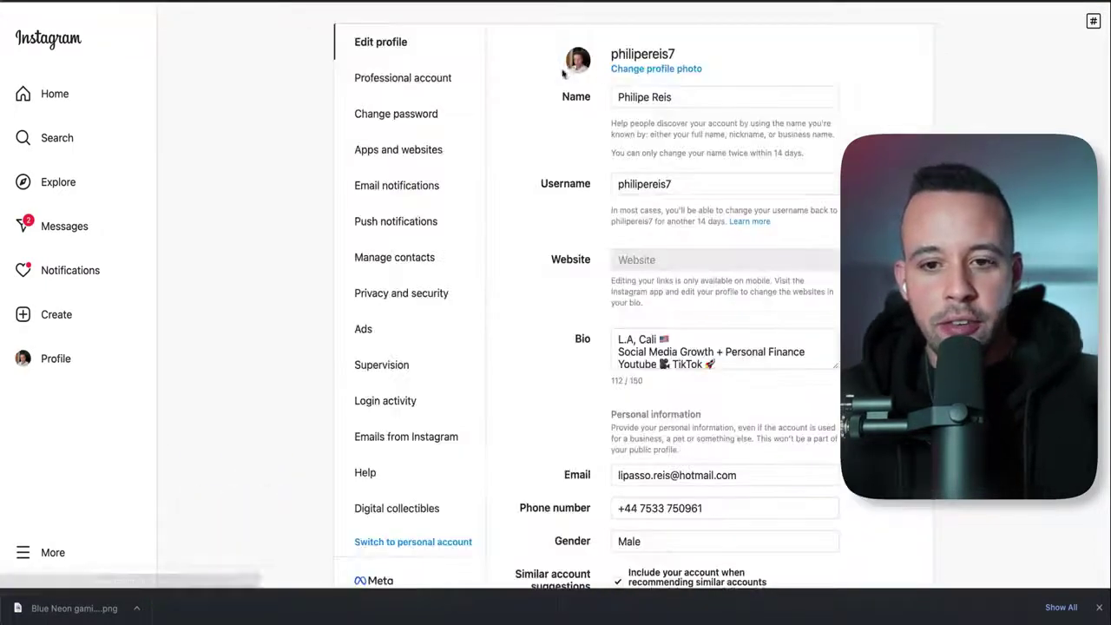
click(676, 70)
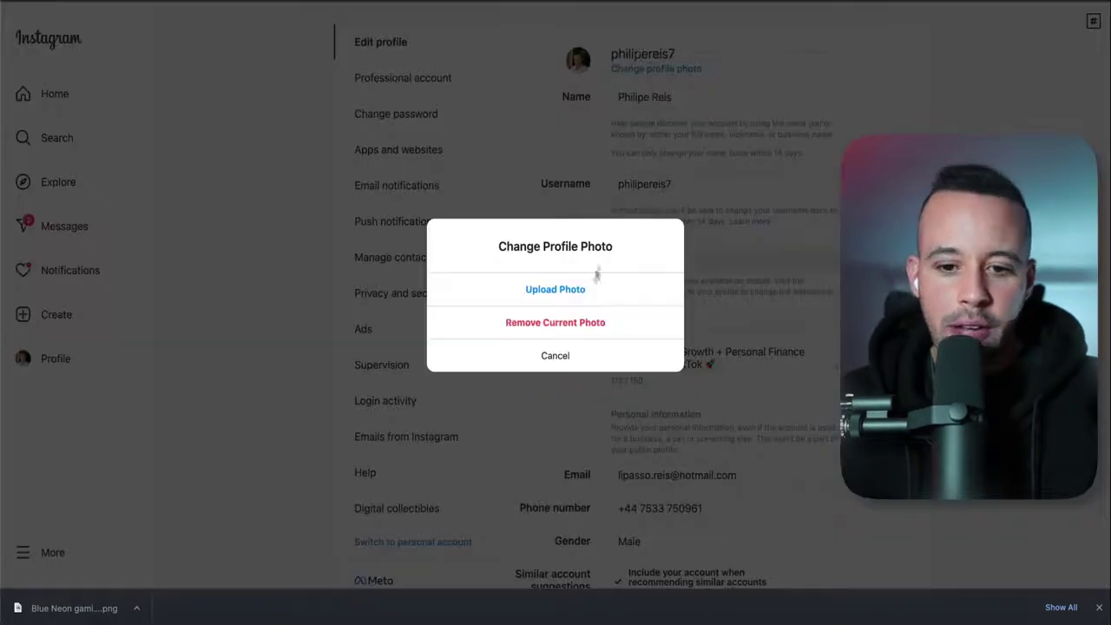
click(567, 162)
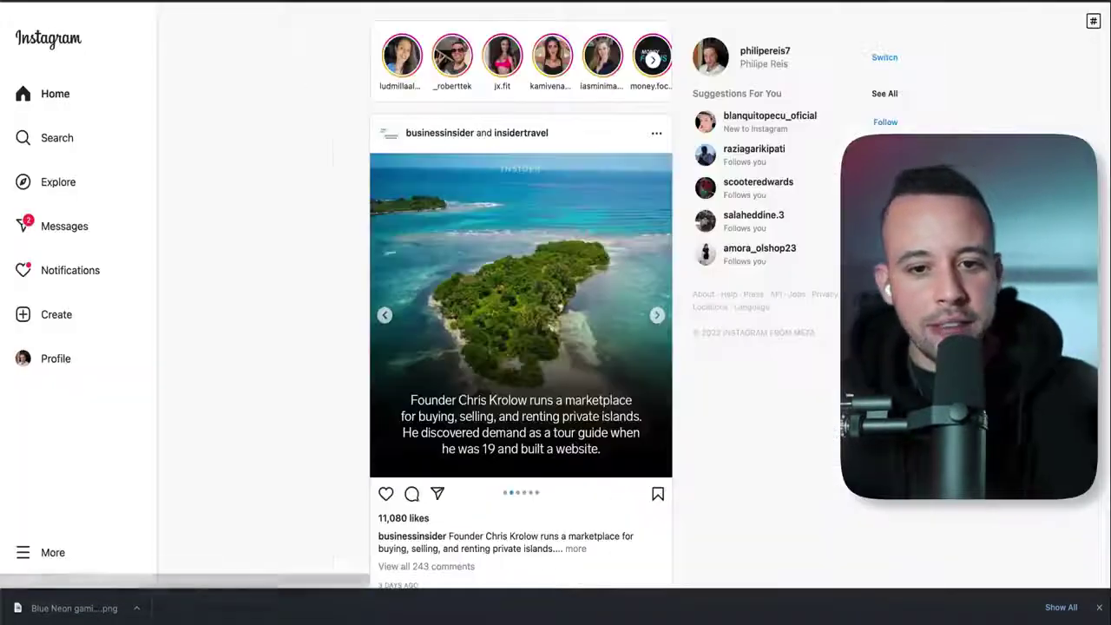
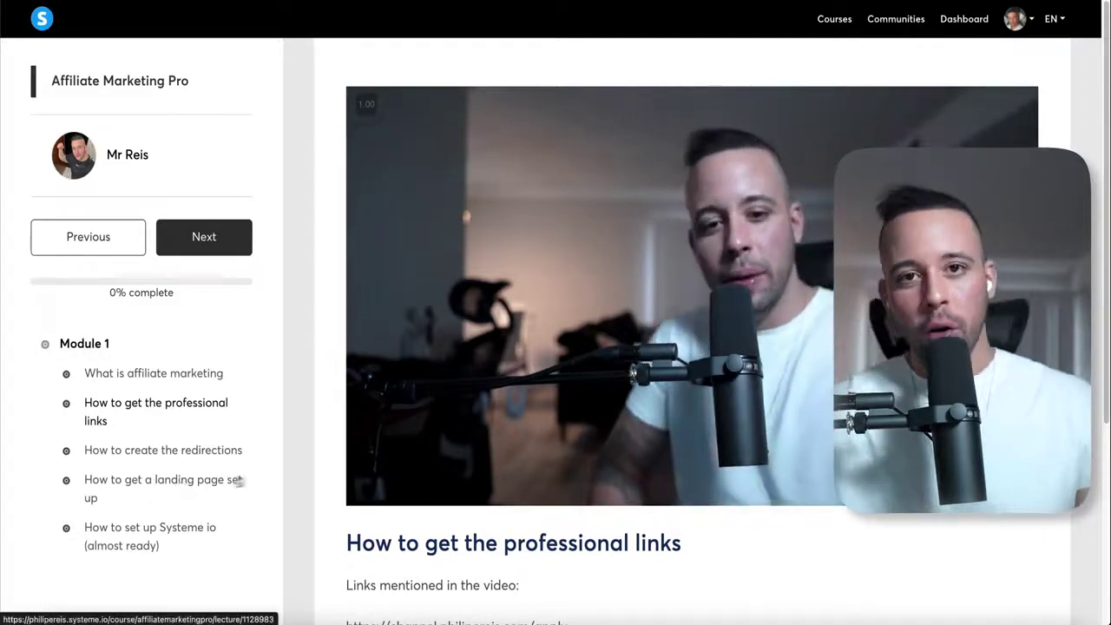
Open the Affiliate Marketing Pro course lecture "How to get a landing page set up".
click(179, 484)
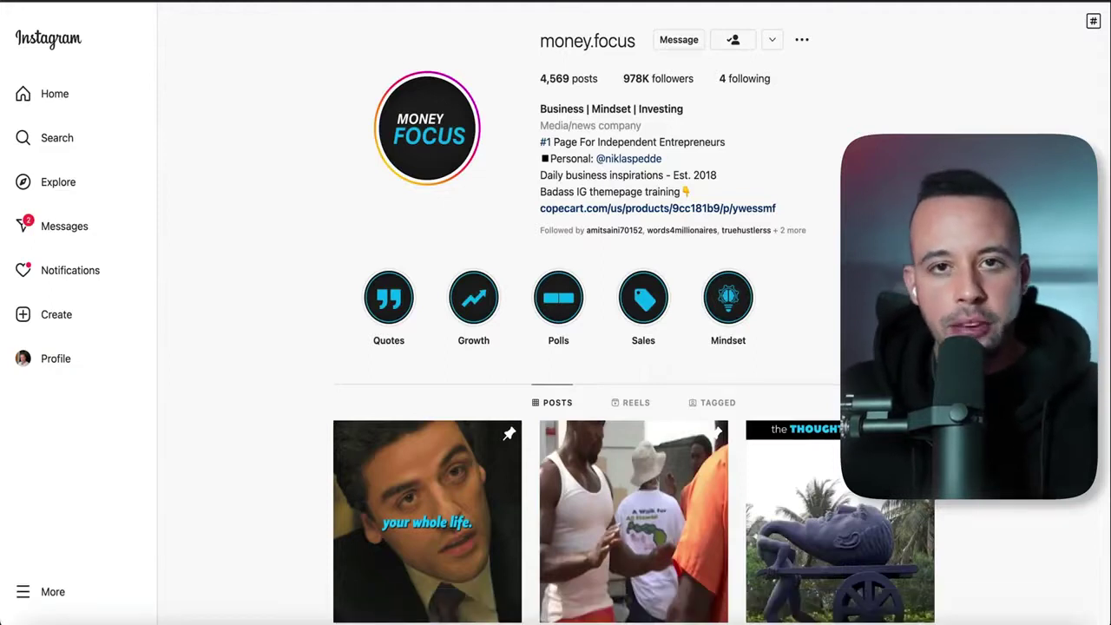
Return to the money.focus profile on Instagram and browse through its grid of posts.
scroll(556, 347, down, 2)
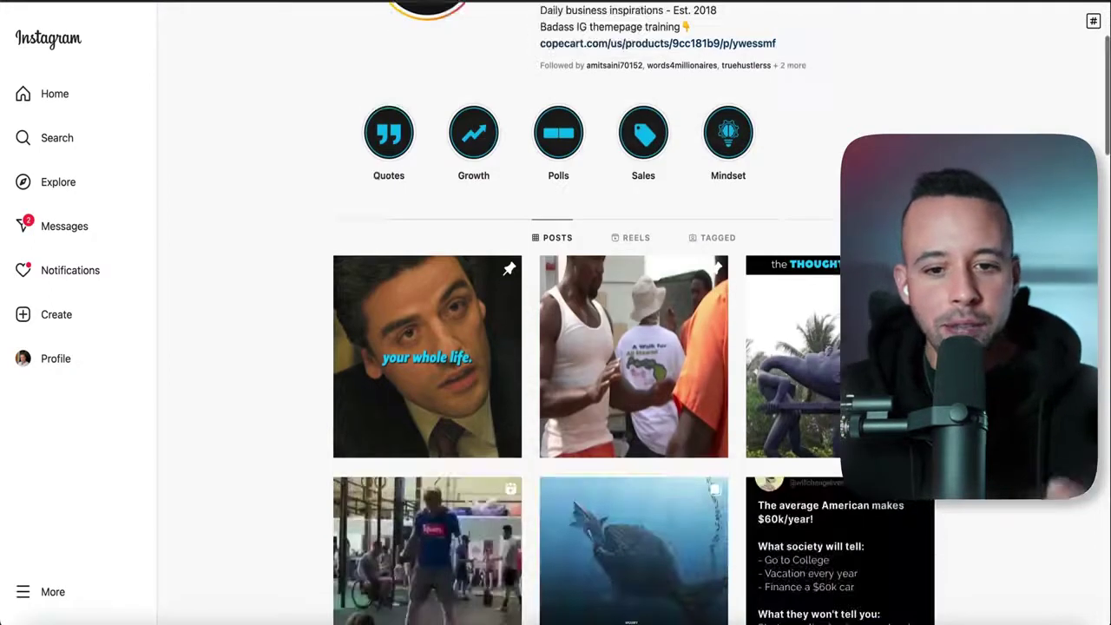
scroll(633, 347, down, 10)
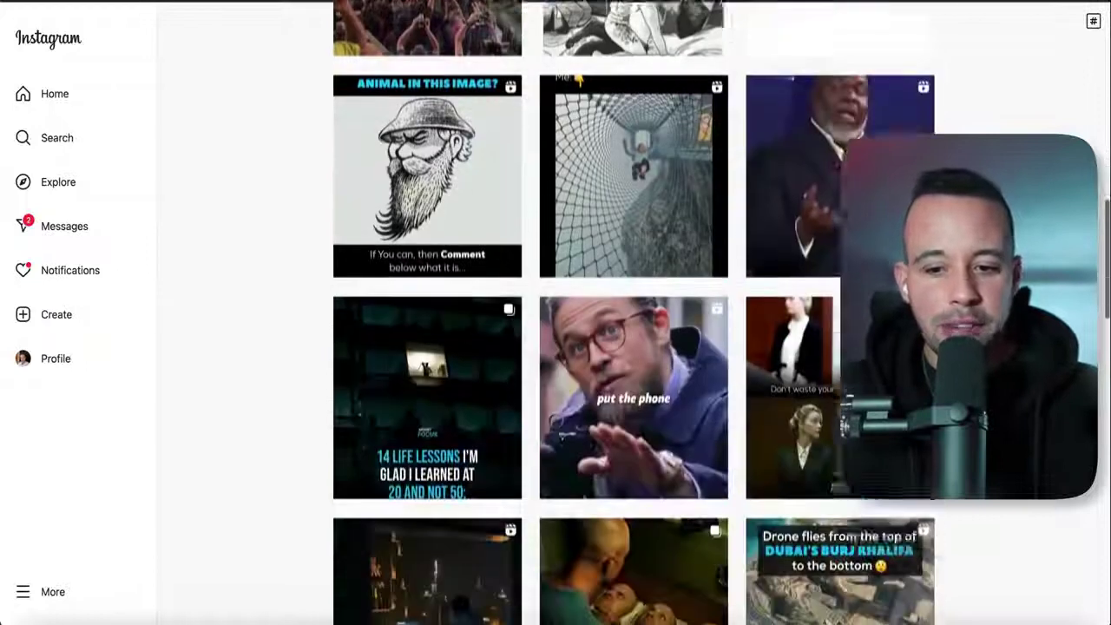
Examine the money.focus profile's pinned posts, reels and carousels, checking the topics, styling and engagement of its content.
scroll(634, 347, down, 4)
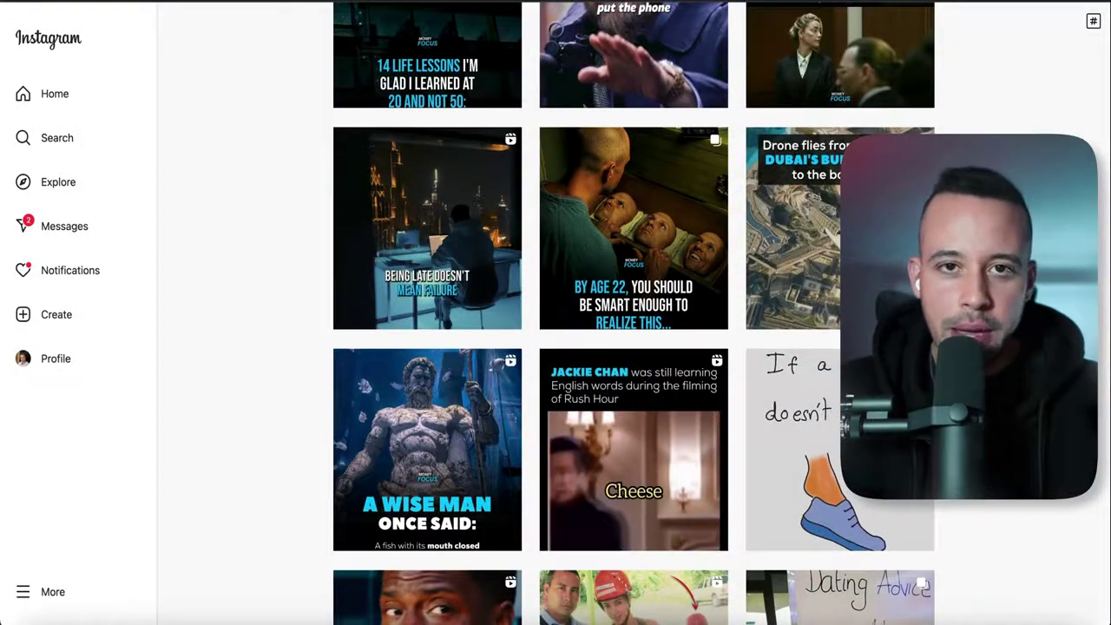
scroll(634, 347, down, 5)
scroll(634, 348, up, 6)
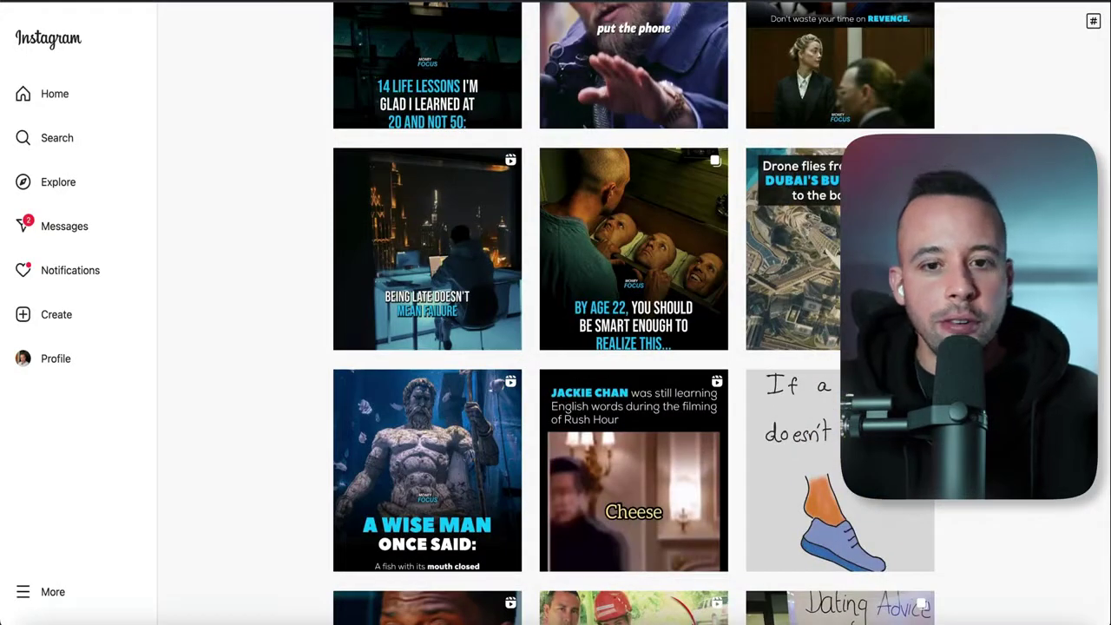
scroll(634, 348, down, 10)
scroll(634, 348, up, 2)
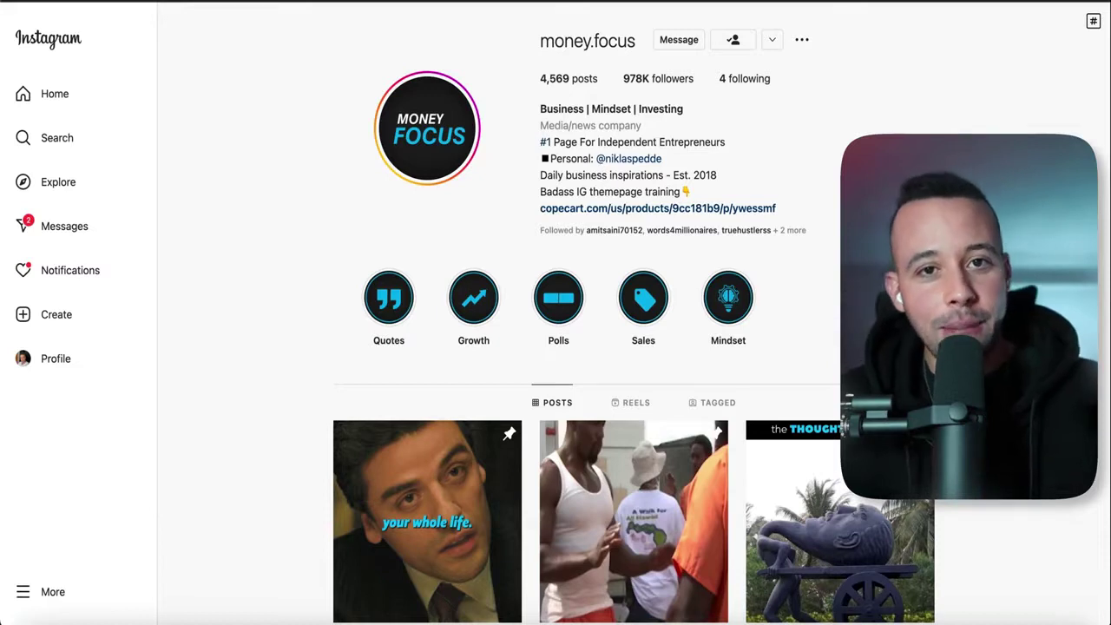
scroll(506, 321, down, 5)
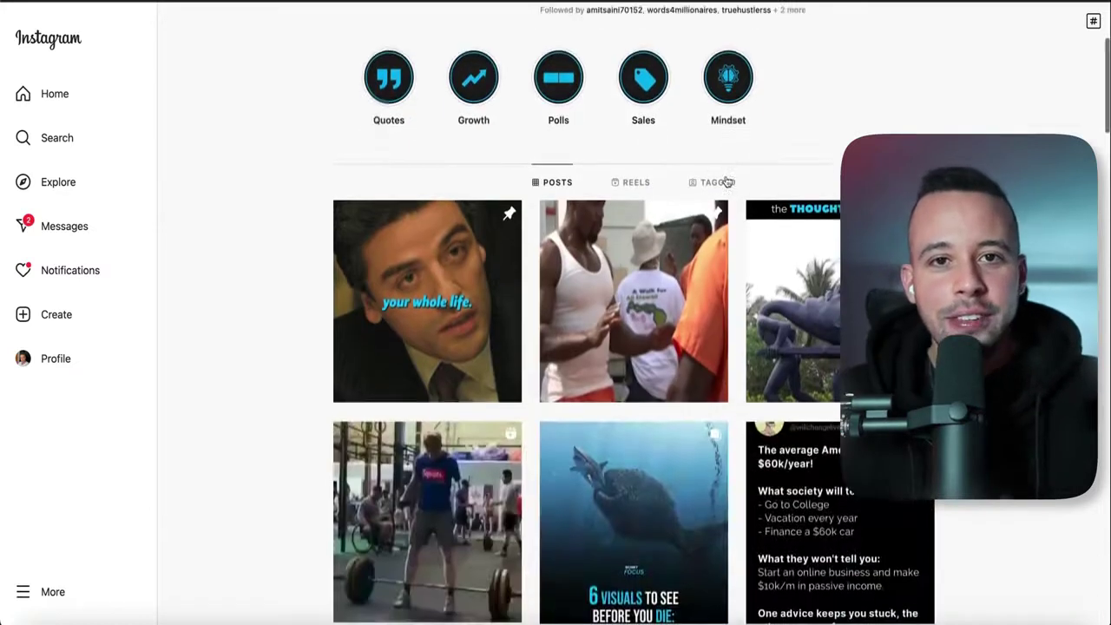
scroll(506, 321, down, 1)
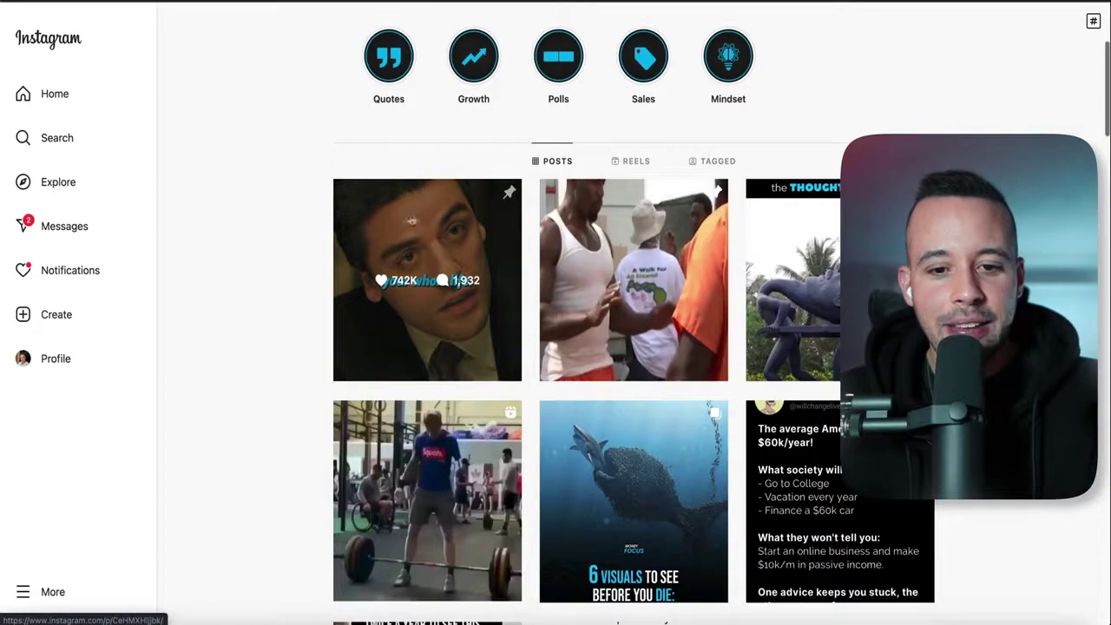
scroll(486, 185, down, 4)
scroll(659, 278, down, 12)
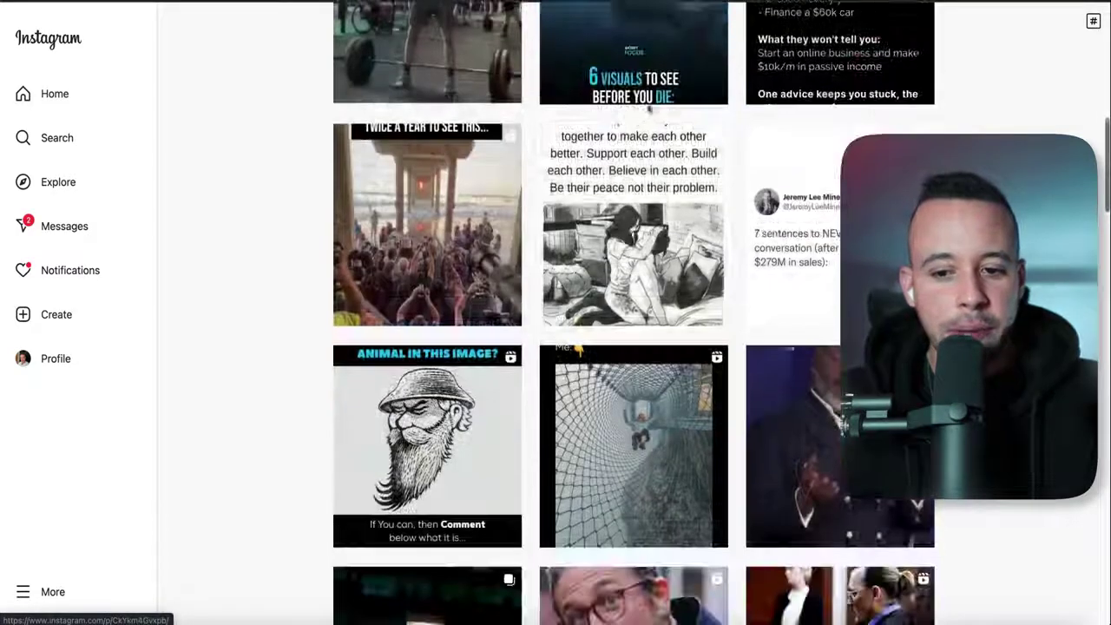
scroll(838, 356, down, 4)
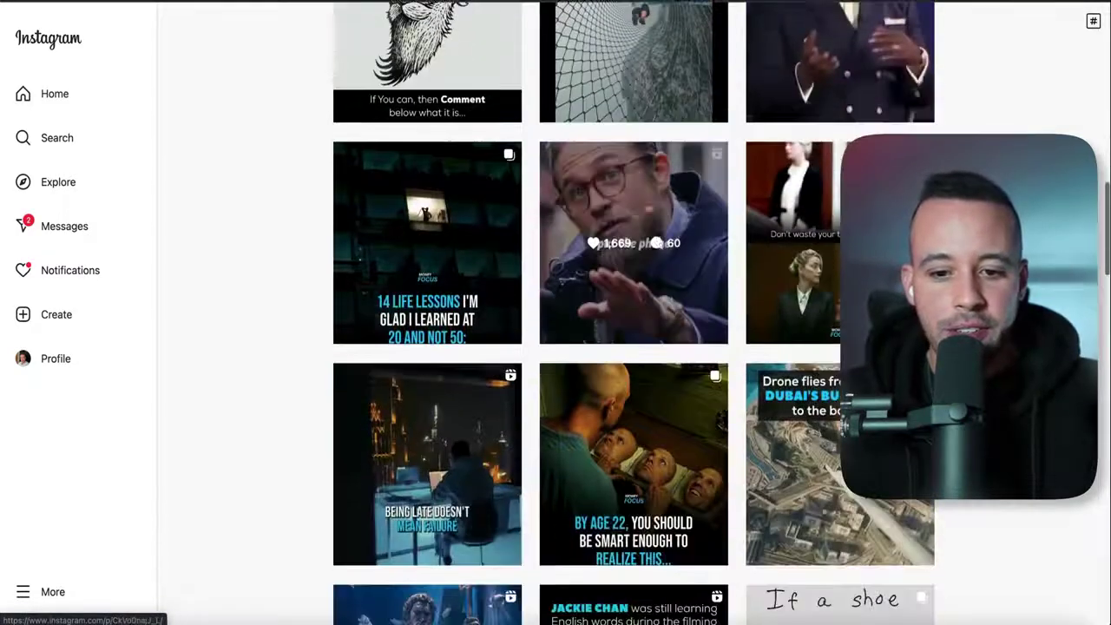
scroll(383, 289, down, 11)
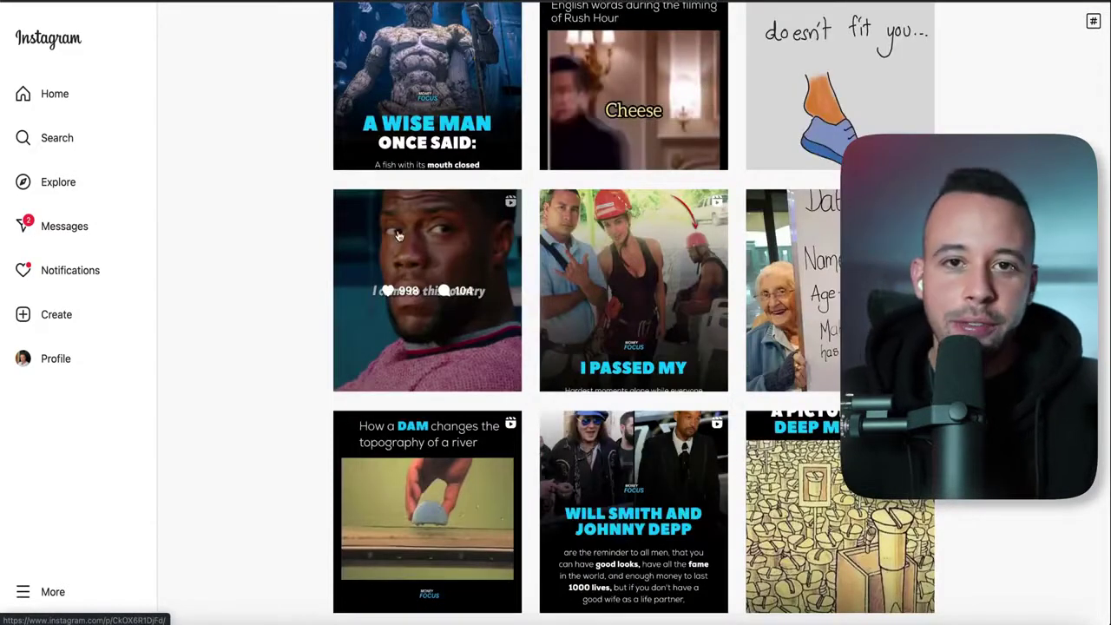
scroll(397, 236, down, 10)
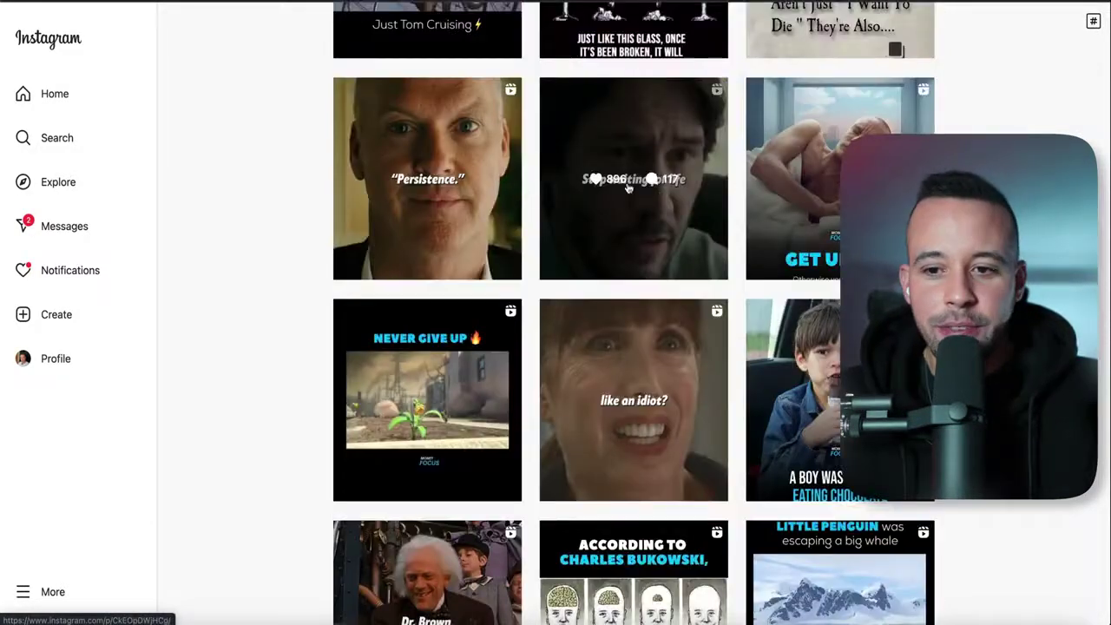
scroll(799, 209, down, 12)
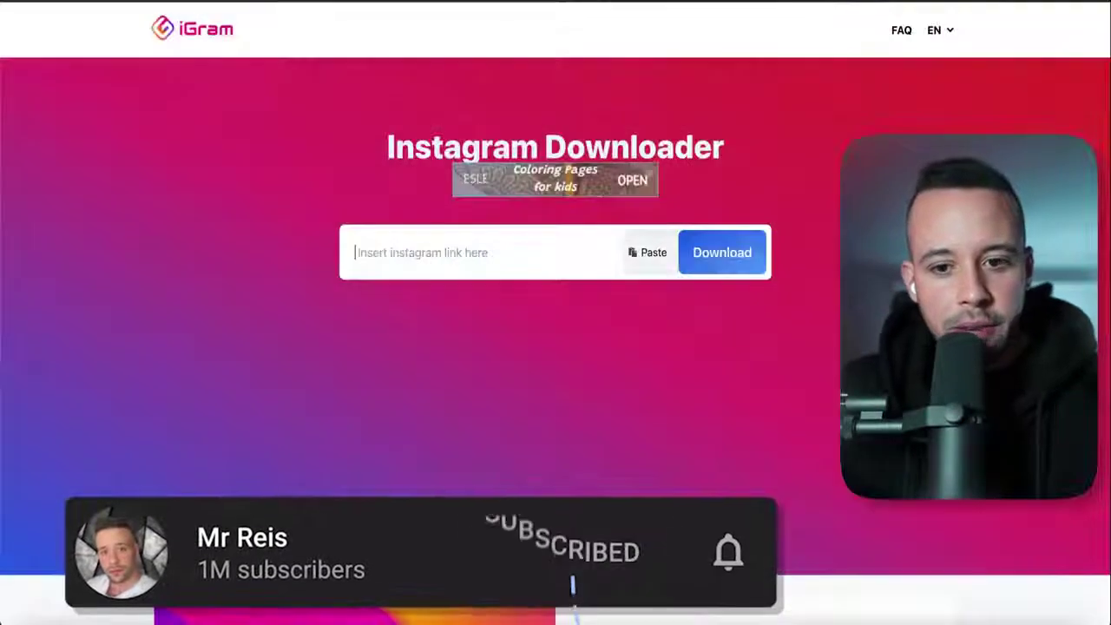
Switch to the iGram downloader, submit the copied Instagram post link and go to the video's MP4 download option.
click(576, 255)
click(637, 252)
click(709, 258)
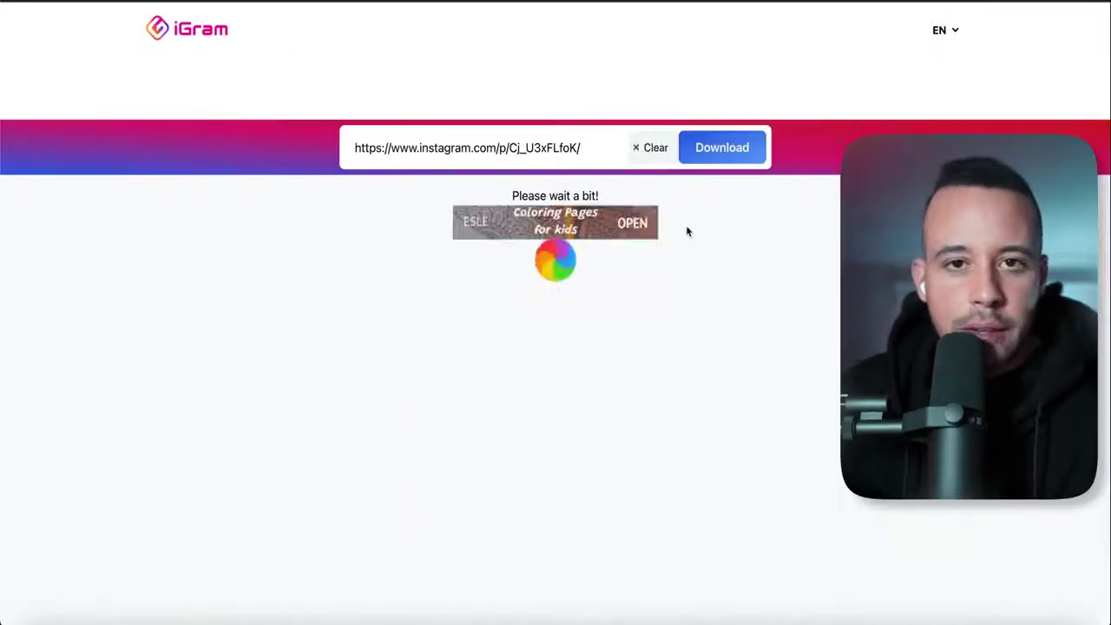
scroll(686, 231, down, 5)
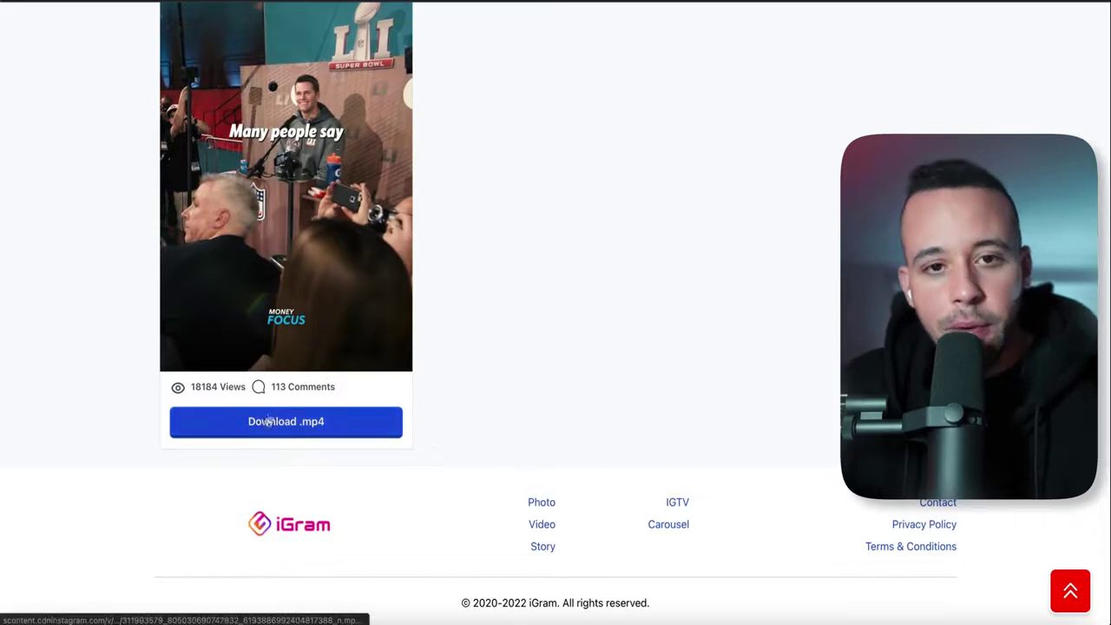
scroll(397, 306, up, 3)
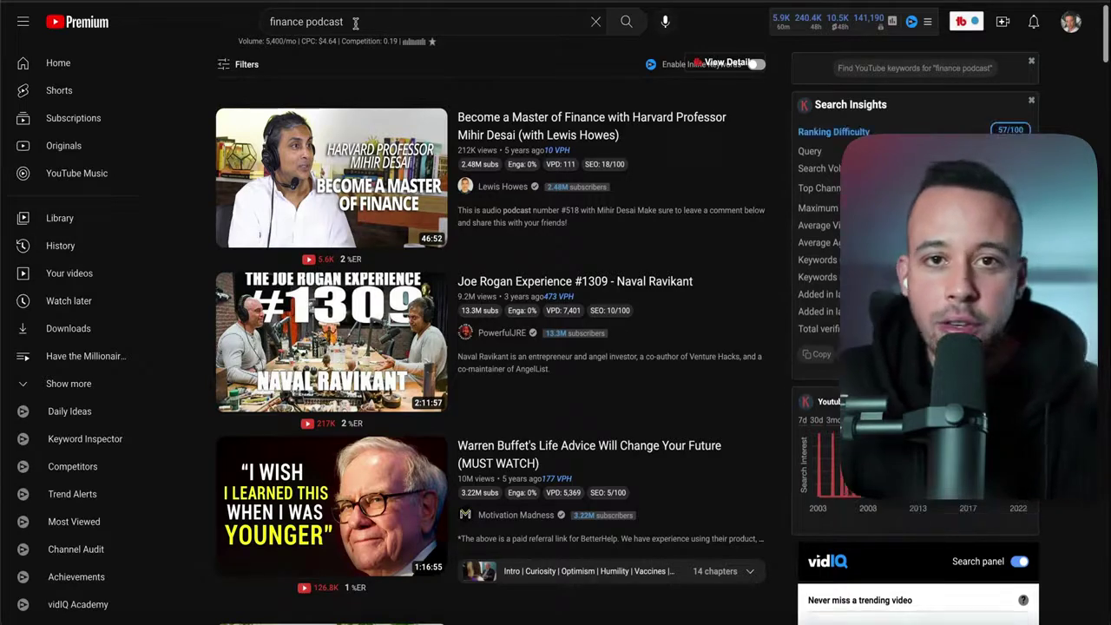
Switch to YouTube and look through the finance podcast search results for source videos.
scroll(462, 301, down, 6)
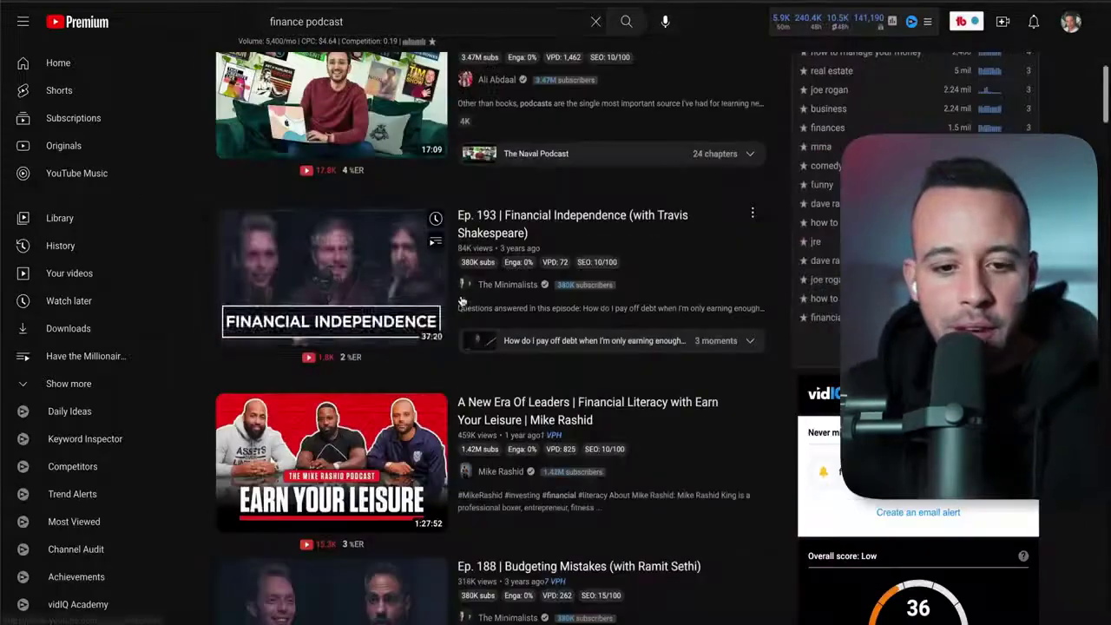
scroll(462, 300, down, 4)
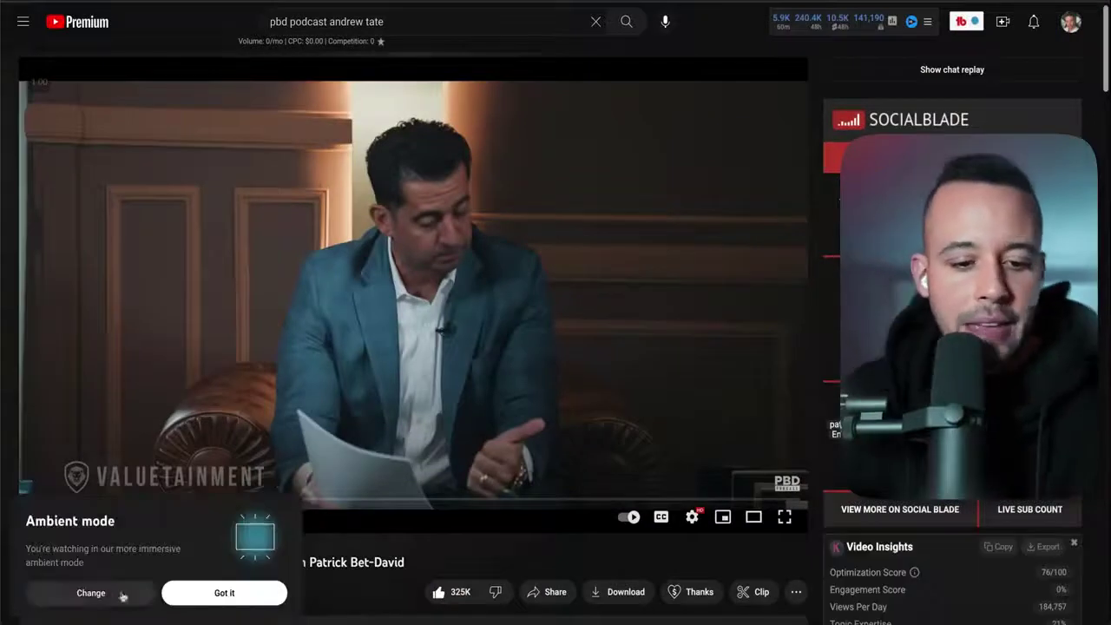
Dismiss the ambient mode notice on the PBD Podcast Andrew Tate interview and examine its title, length, view count and comments.
click(191, 595)
scroll(295, 405, down, 1)
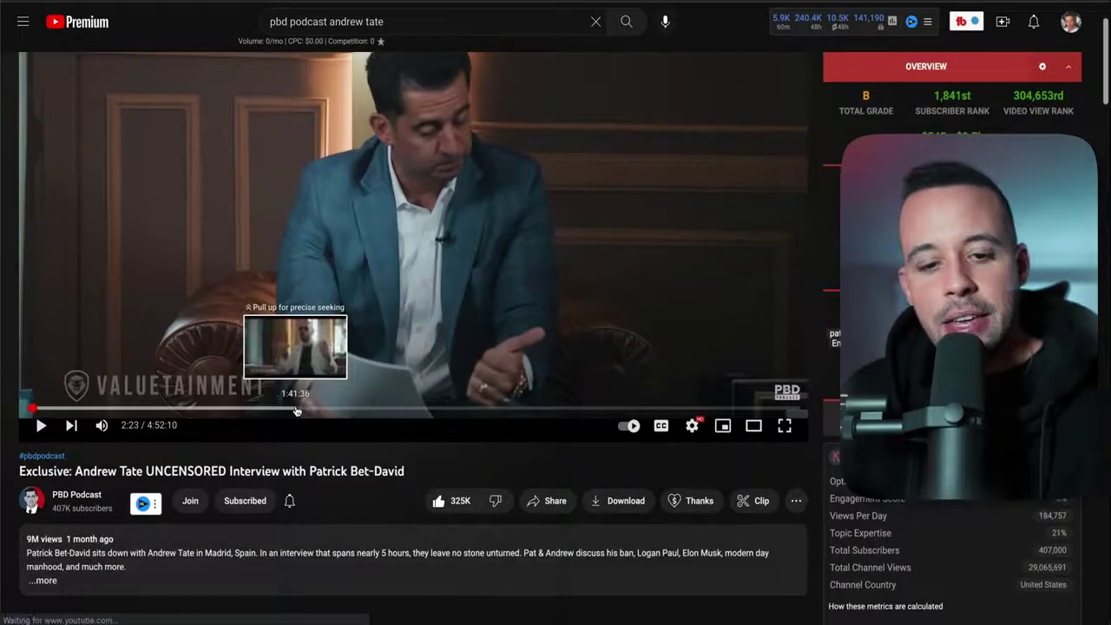
scroll(295, 410, up, 1)
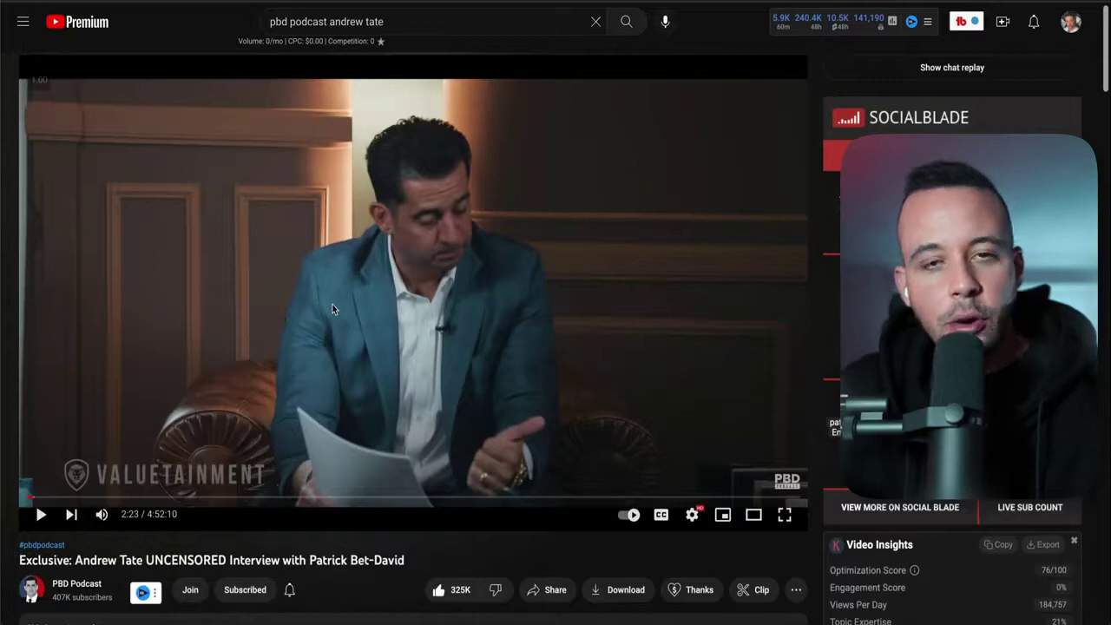
scroll(333, 309, down, 1)
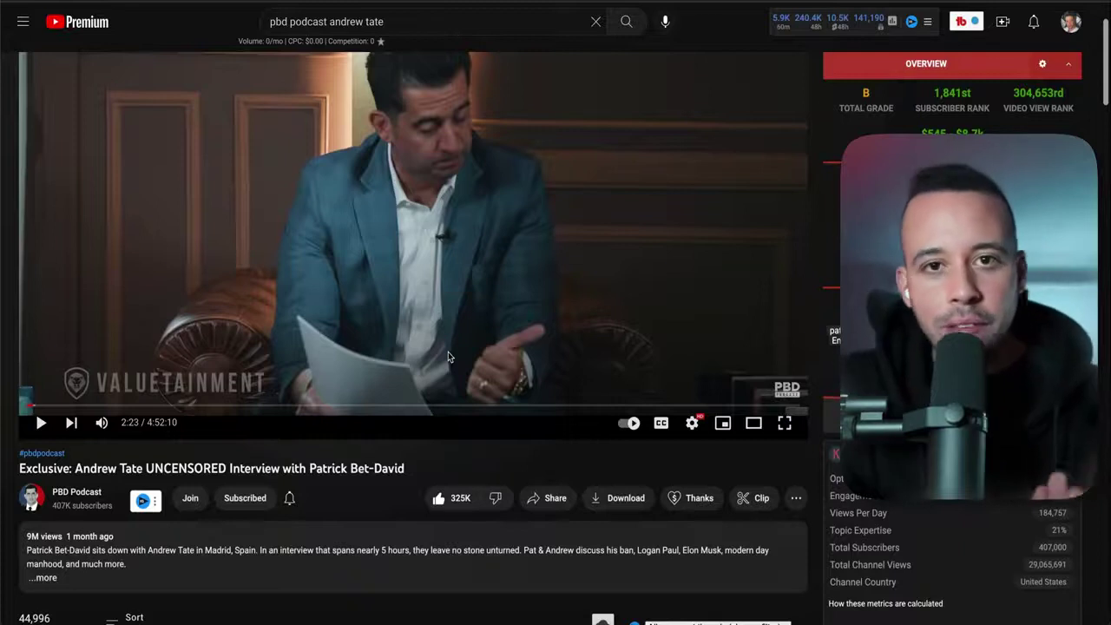
scroll(447, 351, down, 2)
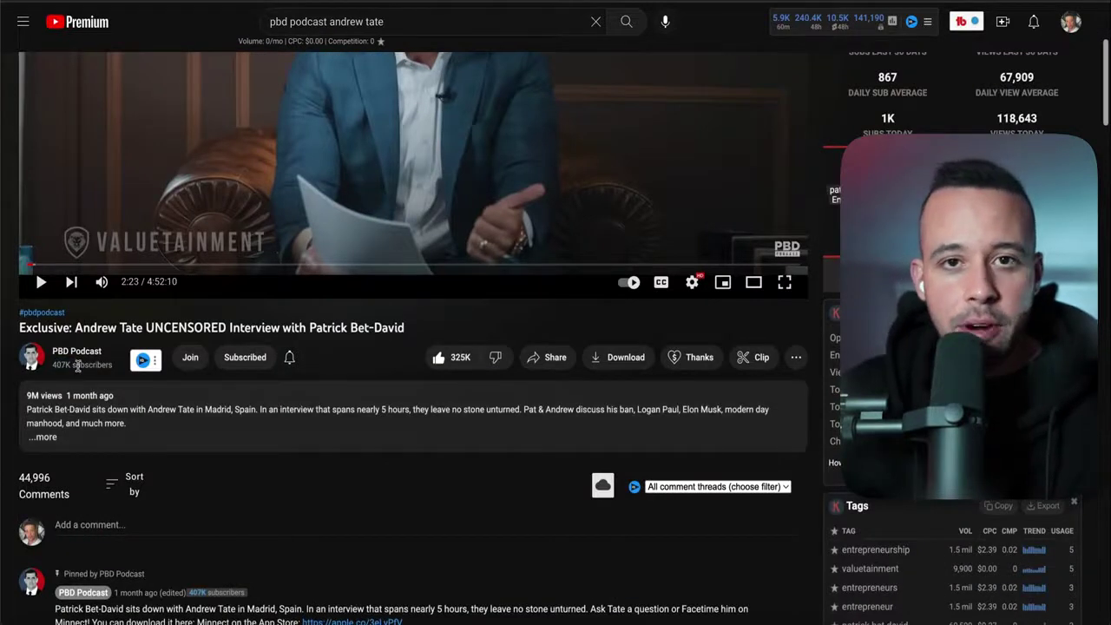
scroll(77, 366, down, 1)
drag(408, 258, 253, 252)
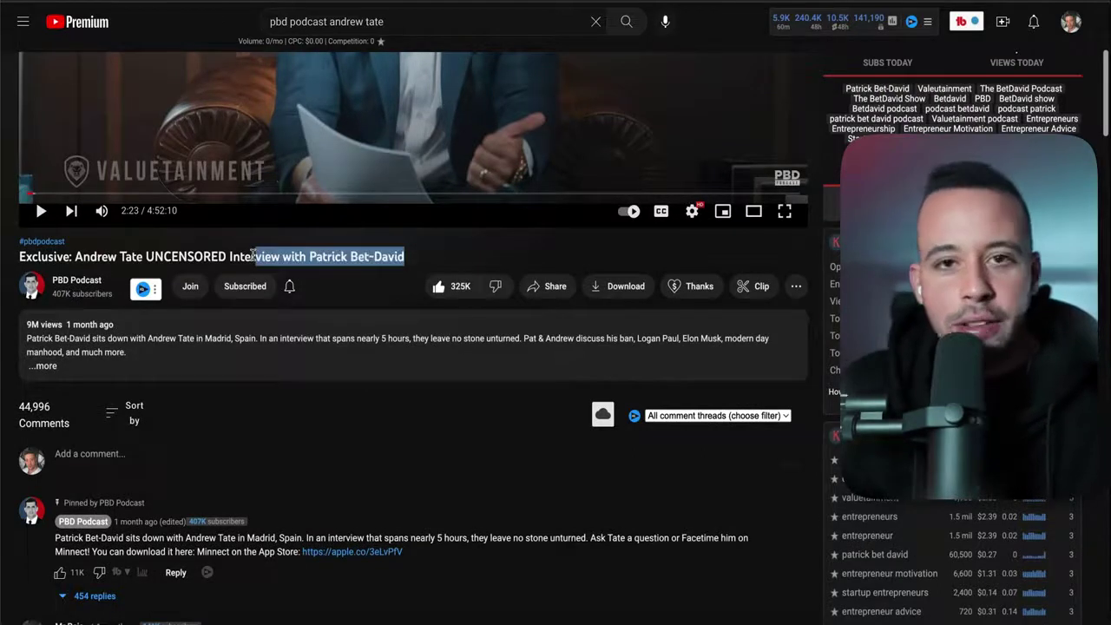
scroll(254, 256, down, 1)
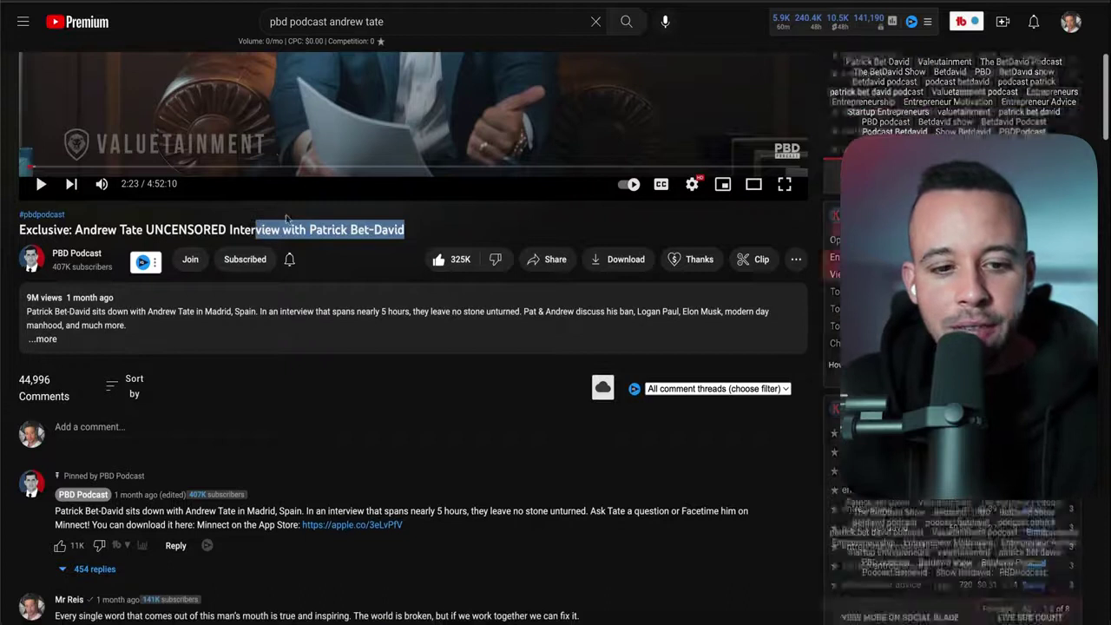
scroll(170, 282, down, 3)
mouse_move(31, 130)
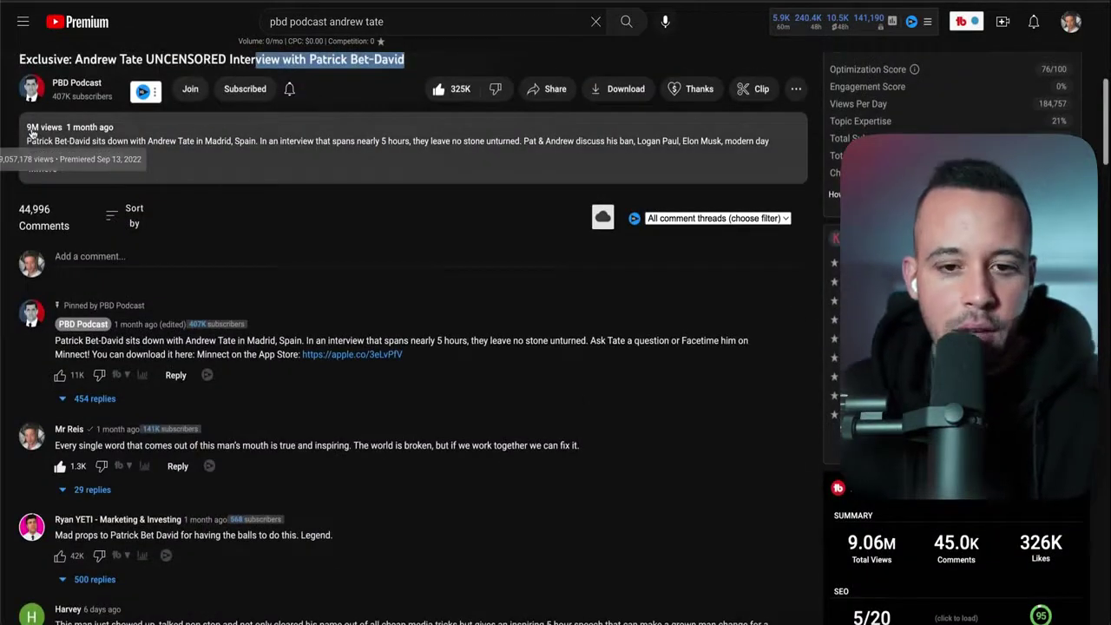
scroll(139, 48, up, 6)
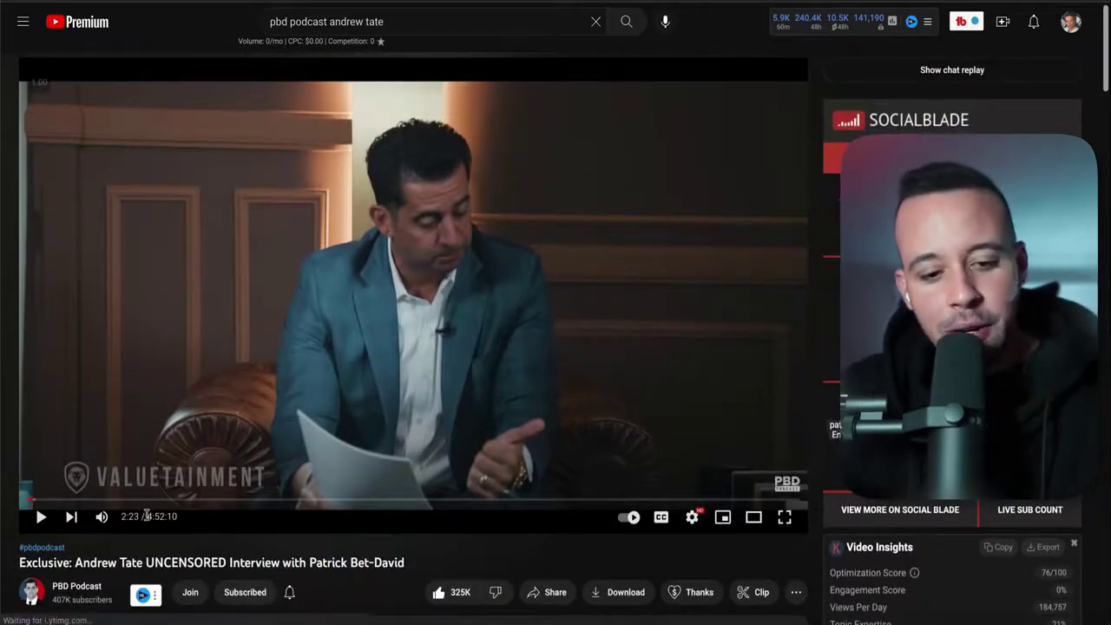
drag(144, 515, 167, 512)
click(265, 542)
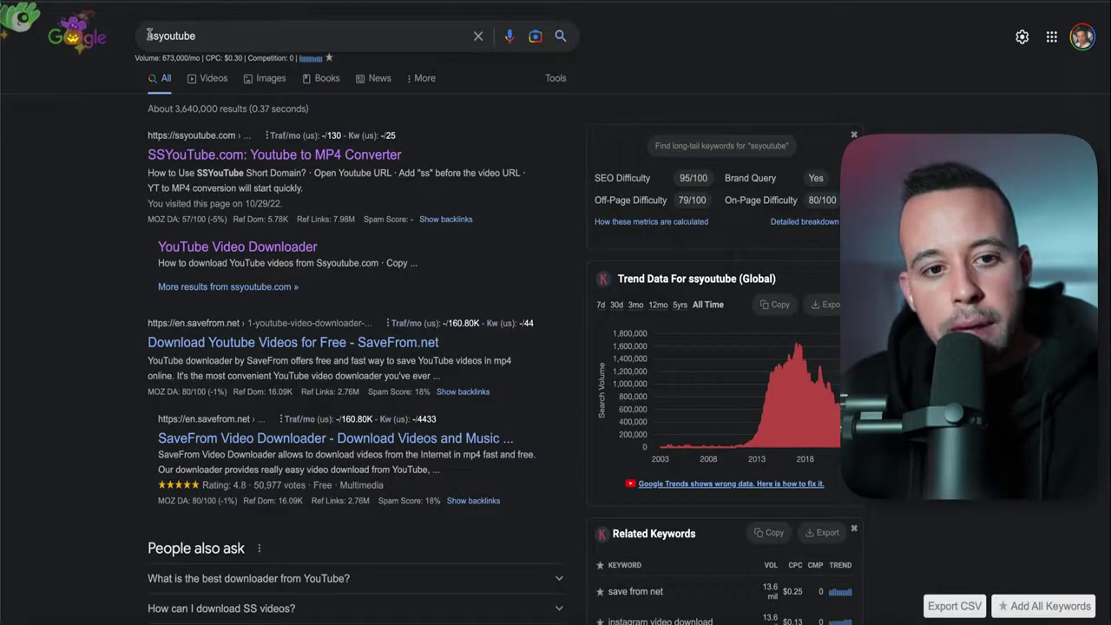
Switch to the Google results for ssyoutube, open SSYouTube.com and enter the video link youtube.com/watch?v=iv-C4CVGk28&t=143s for downloading.
drag(148, 35, 196, 36)
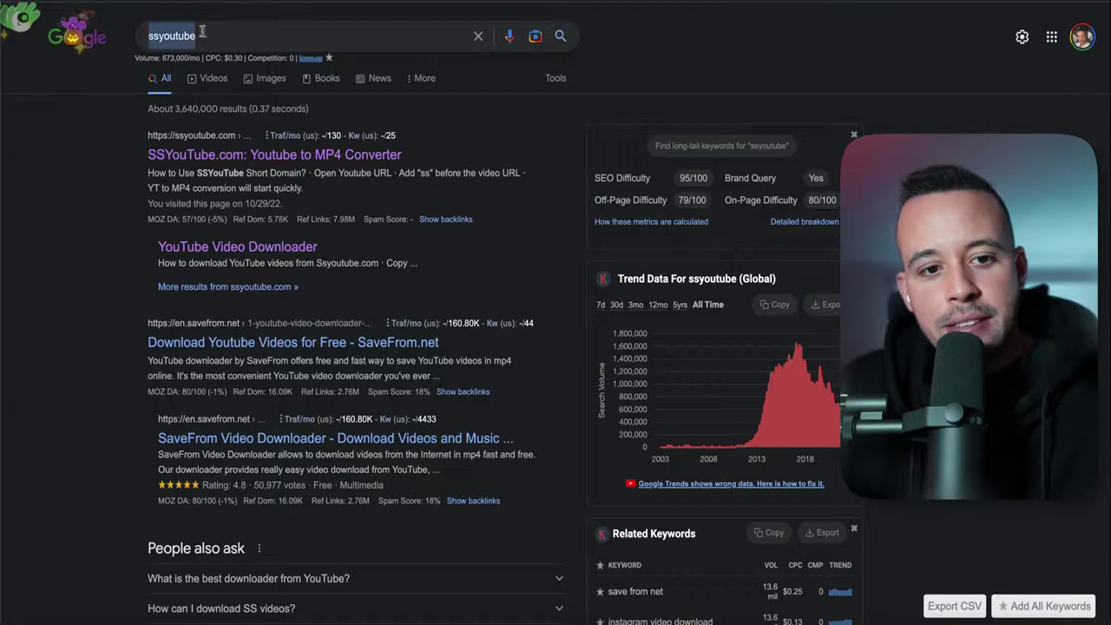
click(122, 88)
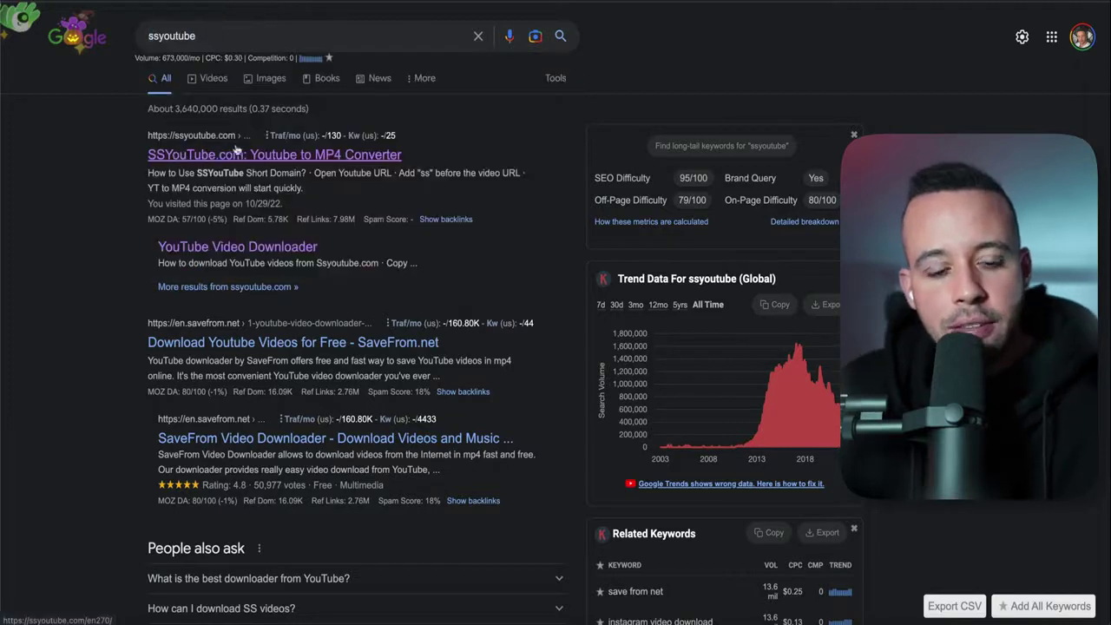
click(209, 157)
click(504, 203)
text(youtube.com/watch?v=iv-C4CVGk28&t=143s)
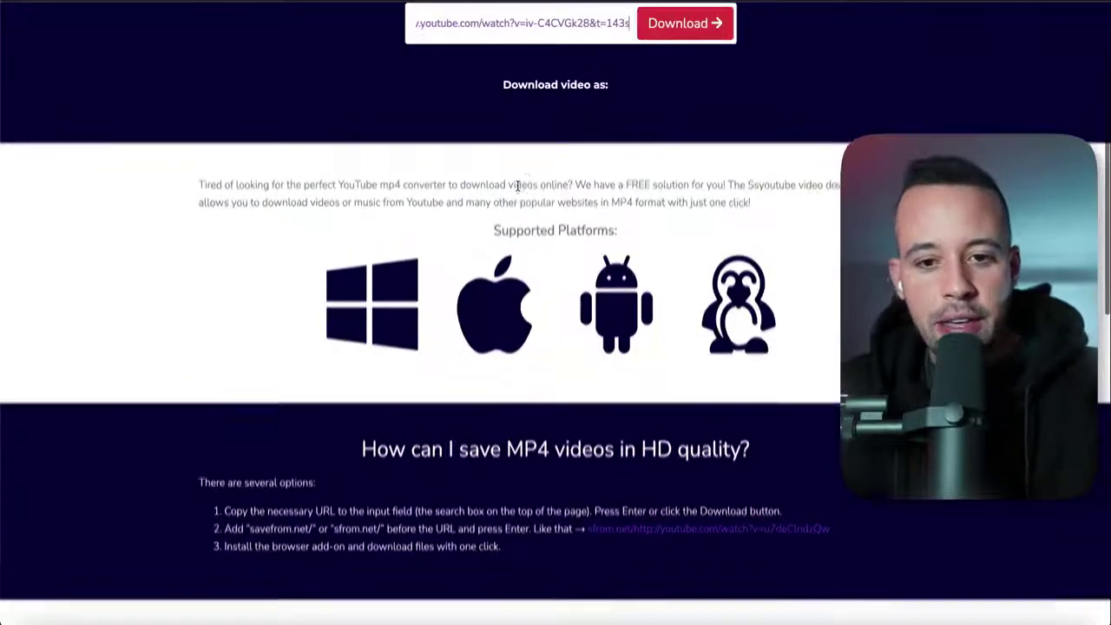
drag(509, 152, 559, 165)
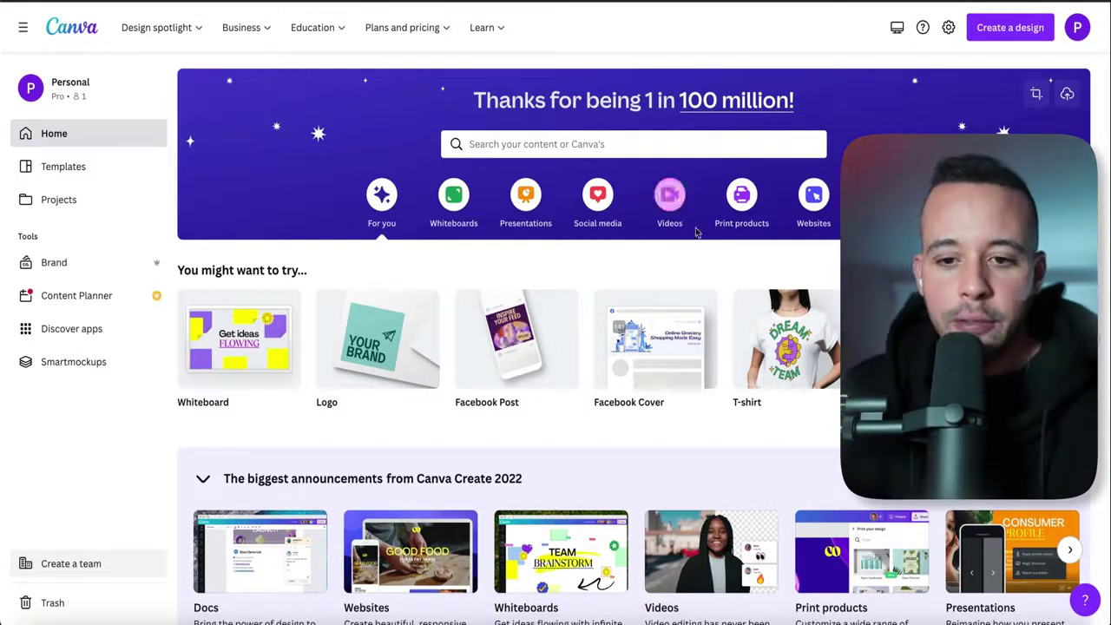
Switch to Canva and create a blank Mobile Video design of 1080 × 1920 px.
click(671, 210)
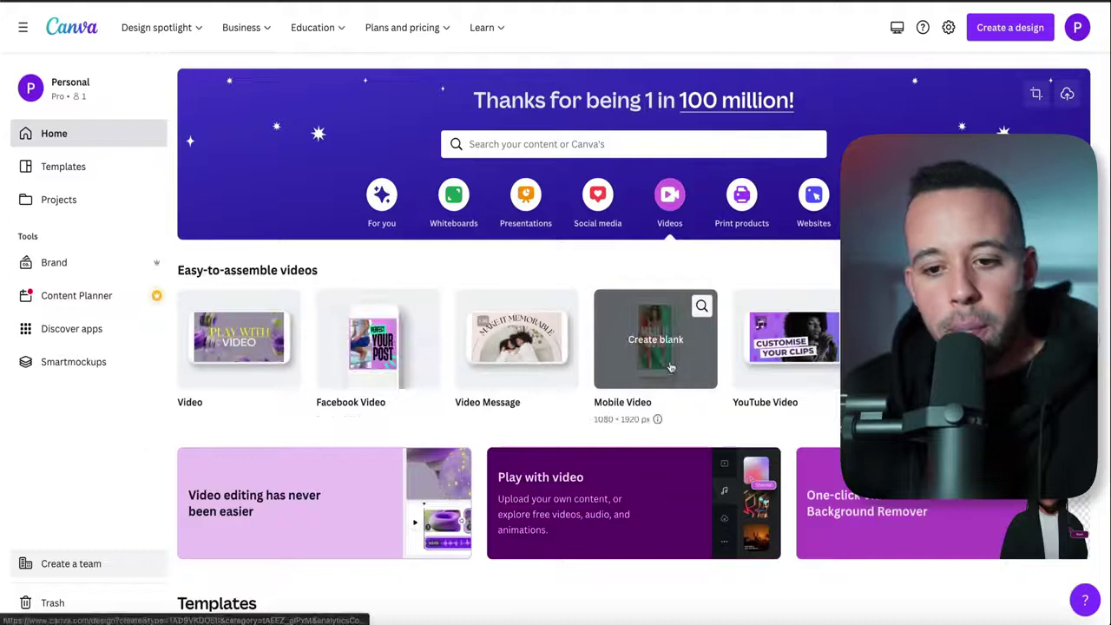
mouse_move(654, 319)
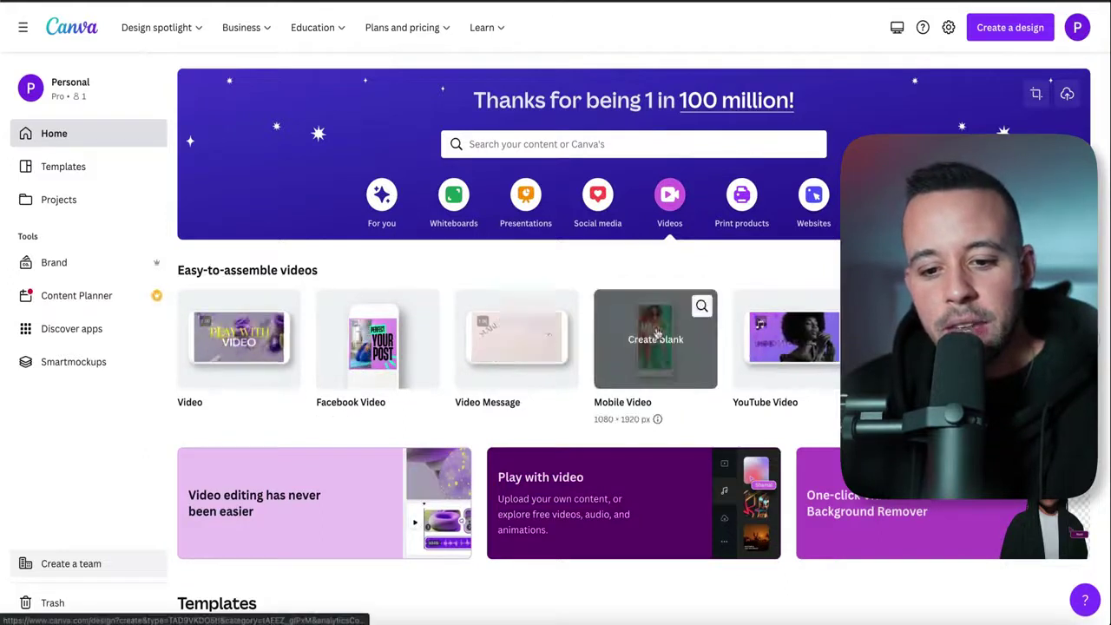
click(654, 319)
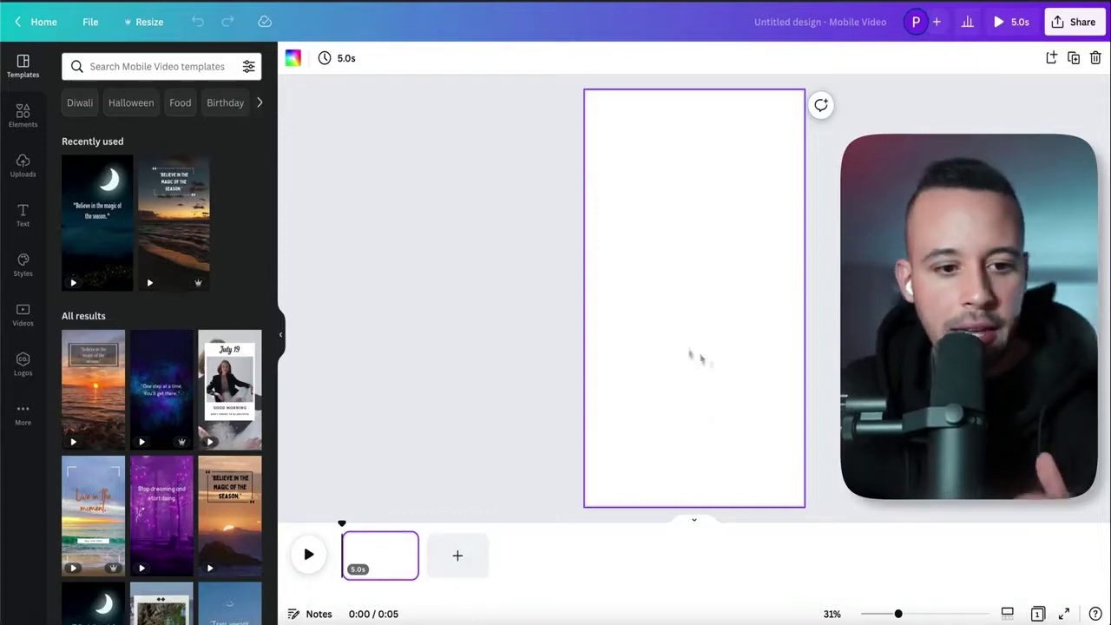
Upload the jungle chimpanzee video file and place it on the blank page.
click(17, 171)
click(122, 102)
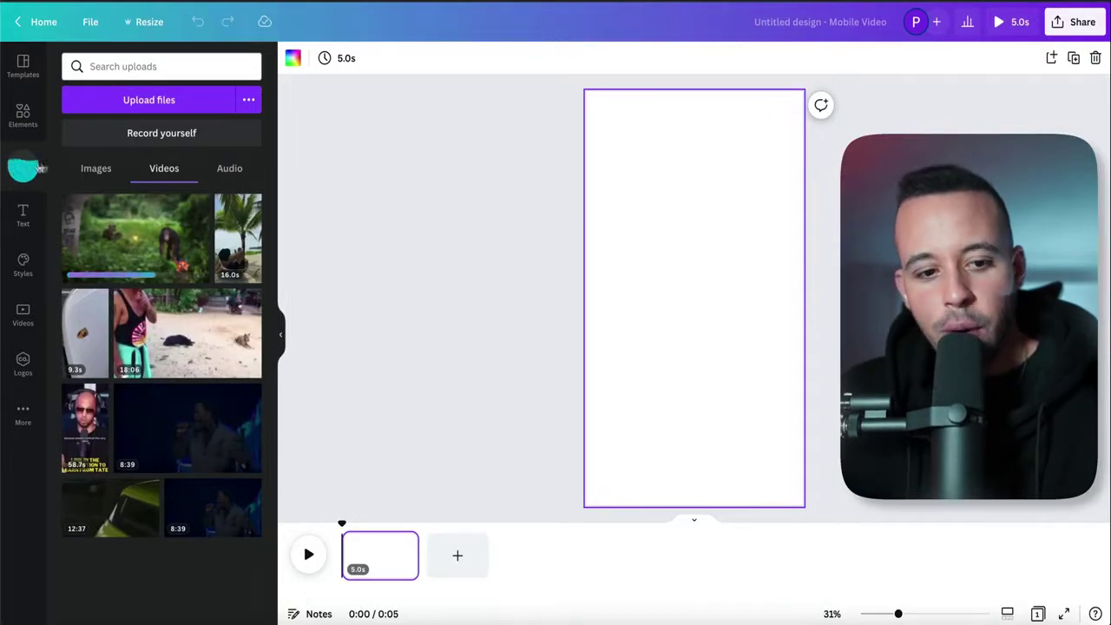
click(185, 252)
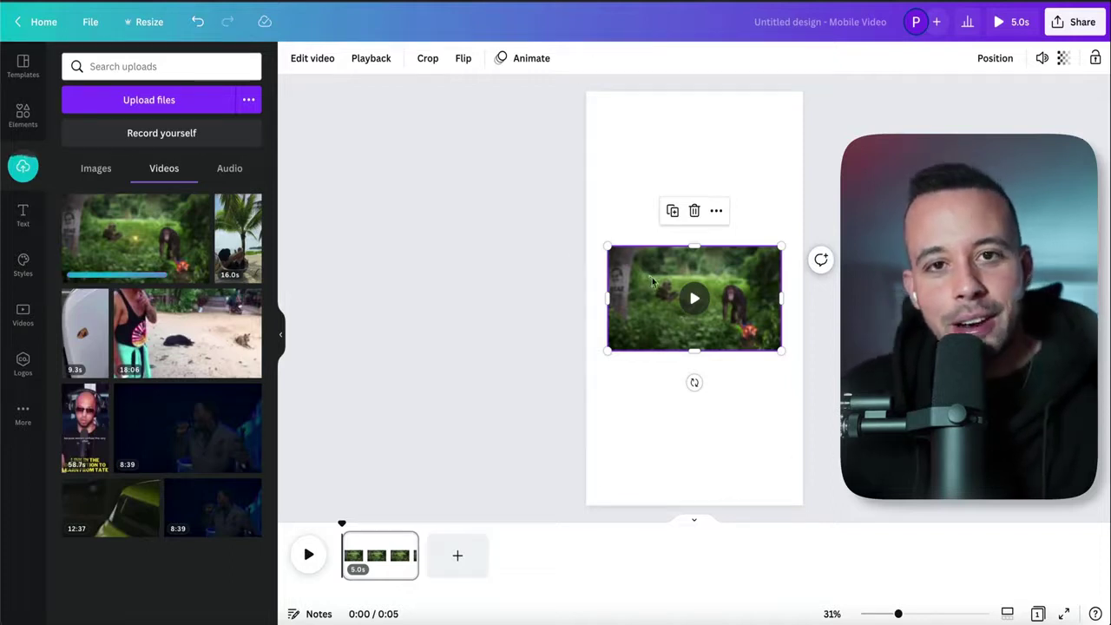
Set the placed chimpanzee video as the page background so that it fills the vertical frame.
mouse_move(626, 262)
mouse_down()
mouse_move(538, 199)
mouse_move(546, 99)
mouse_move(855, 365)
mouse_move(671, 241)
mouse_move(643, 249)
mouse_up()
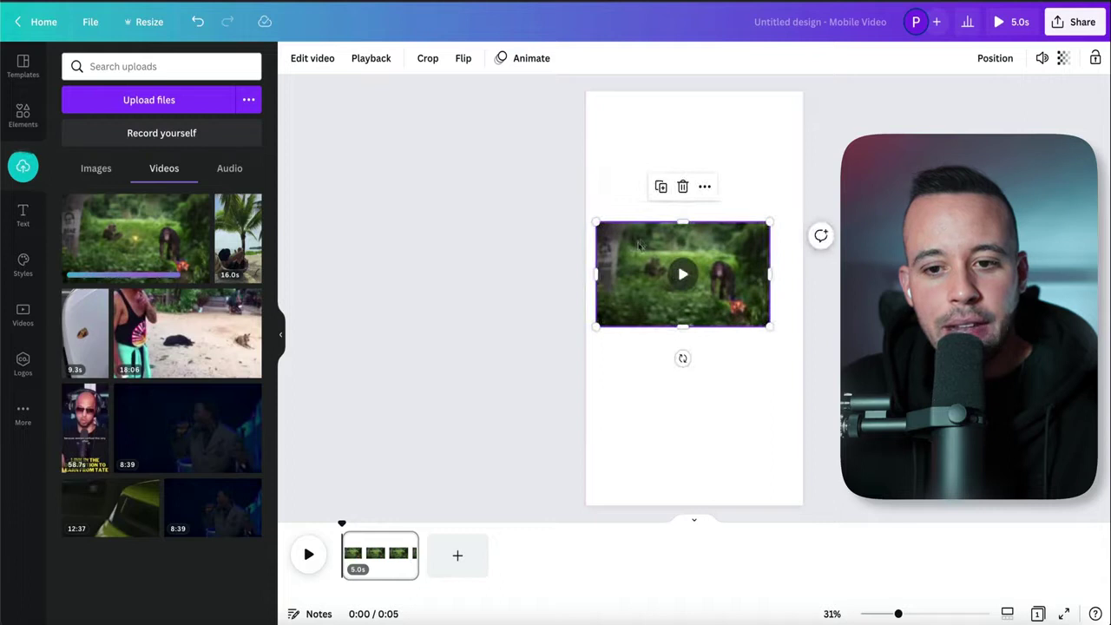
right_click(642, 249)
click(687, 482)
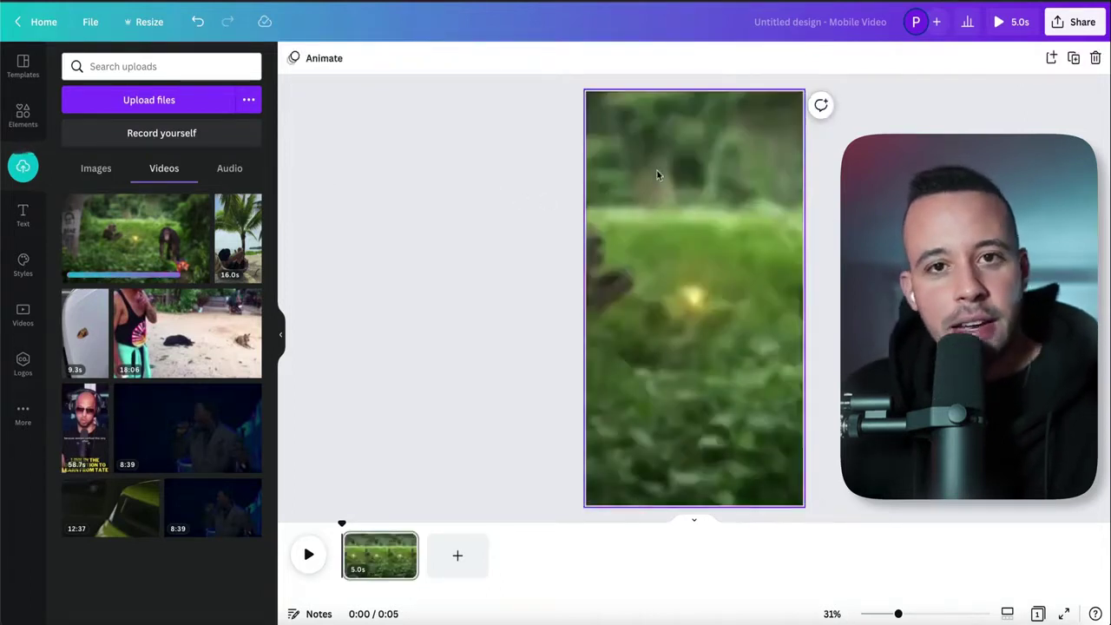
Detach the chimpanzee video from the background and enlarge it until it covers the whole vertical page.
right_click(660, 231)
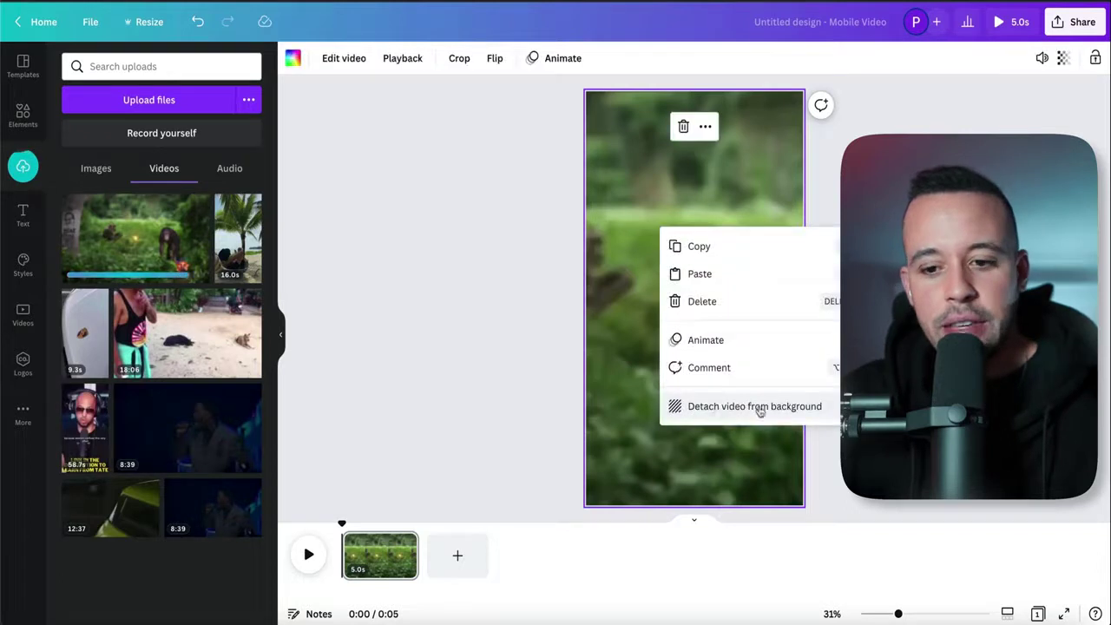
click(759, 407)
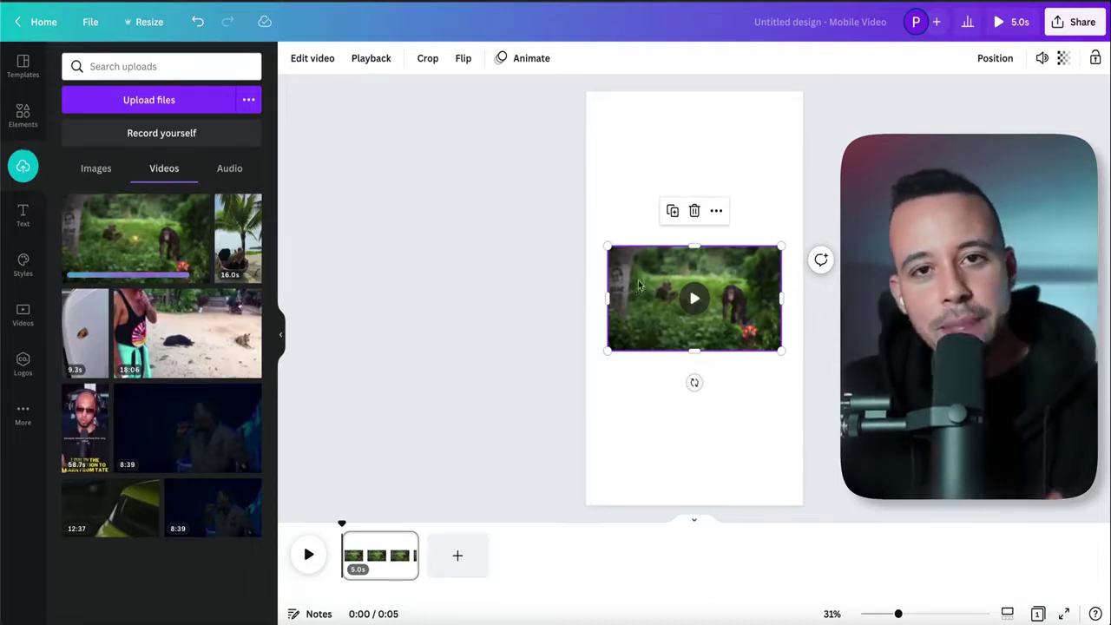
drag(643, 286, 563, 131)
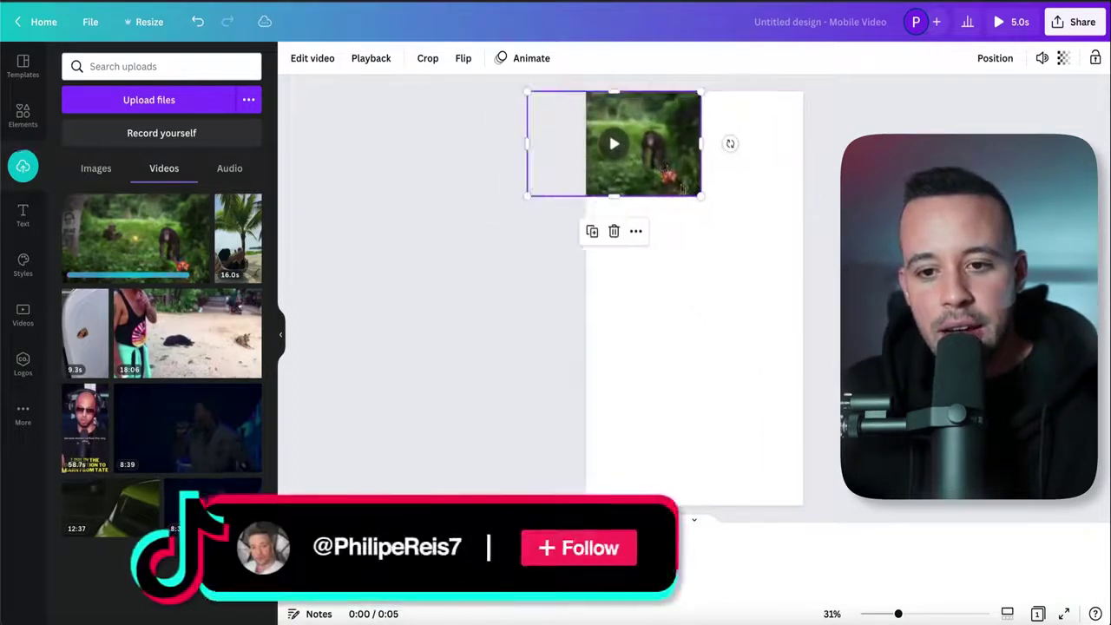
drag(699, 194, 980, 364)
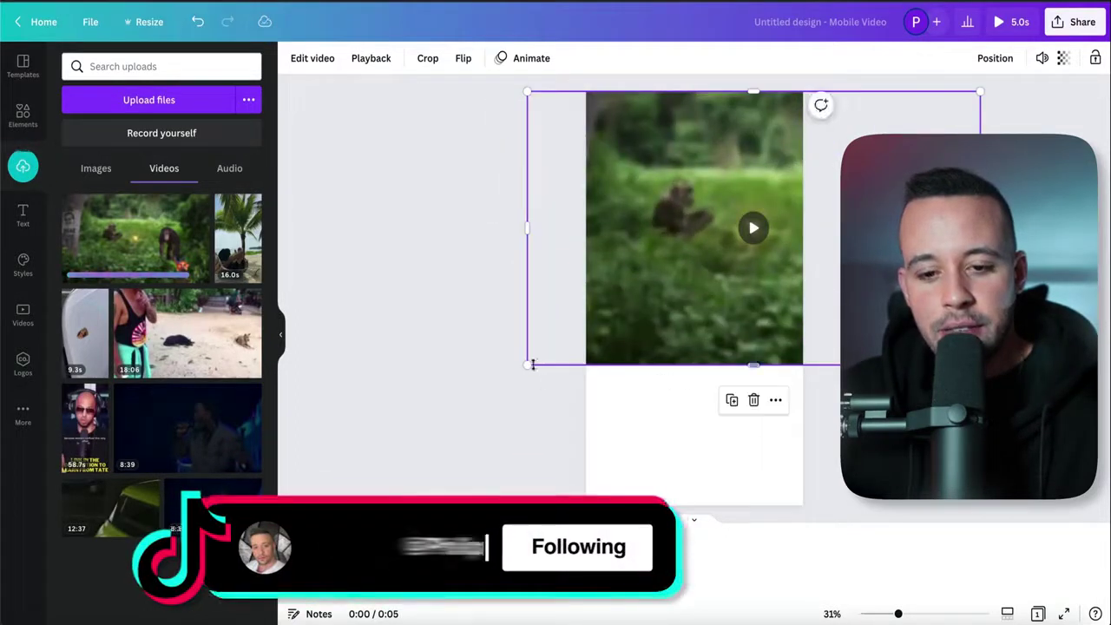
drag(533, 365, 286, 516)
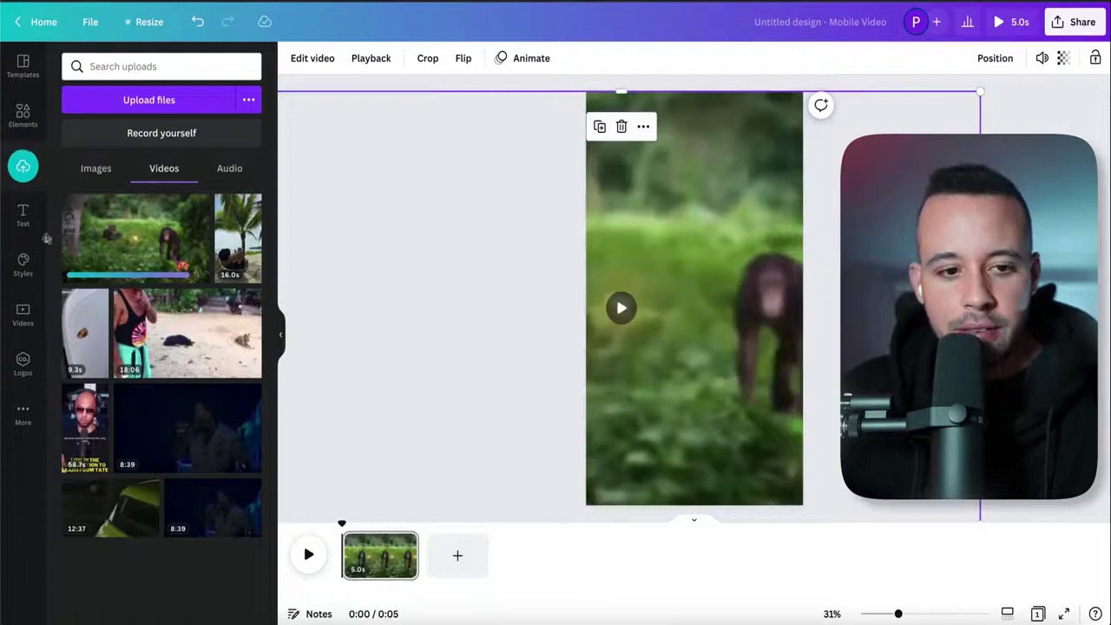
Reposition the background podcast video within its crop so the host's head and microphone fit inside the vertical frame.
double_click(578, 163)
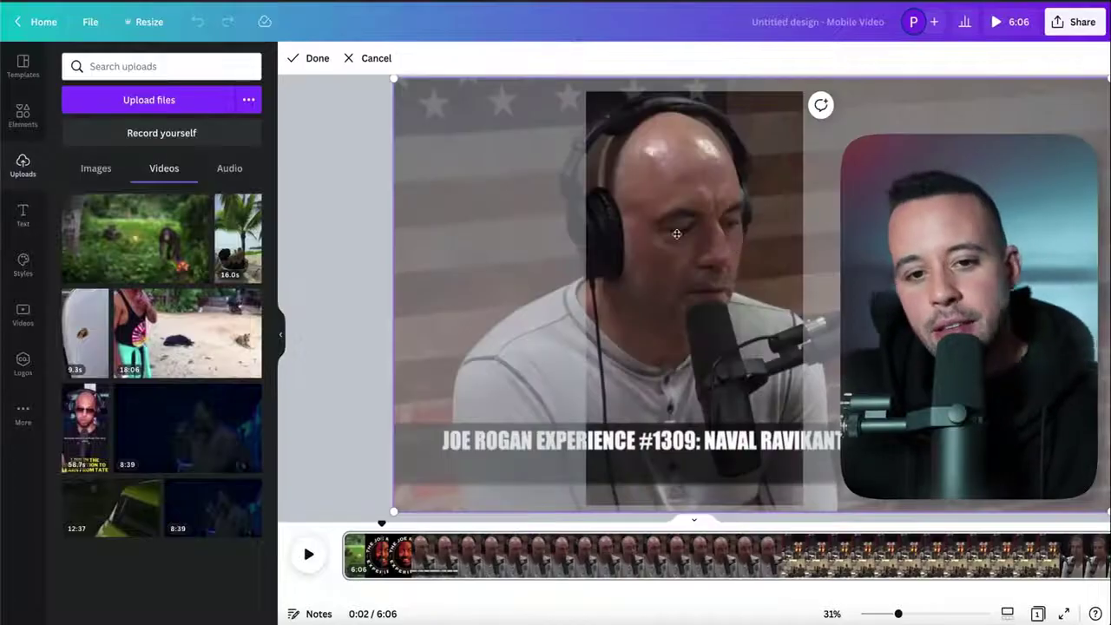
key(Return)
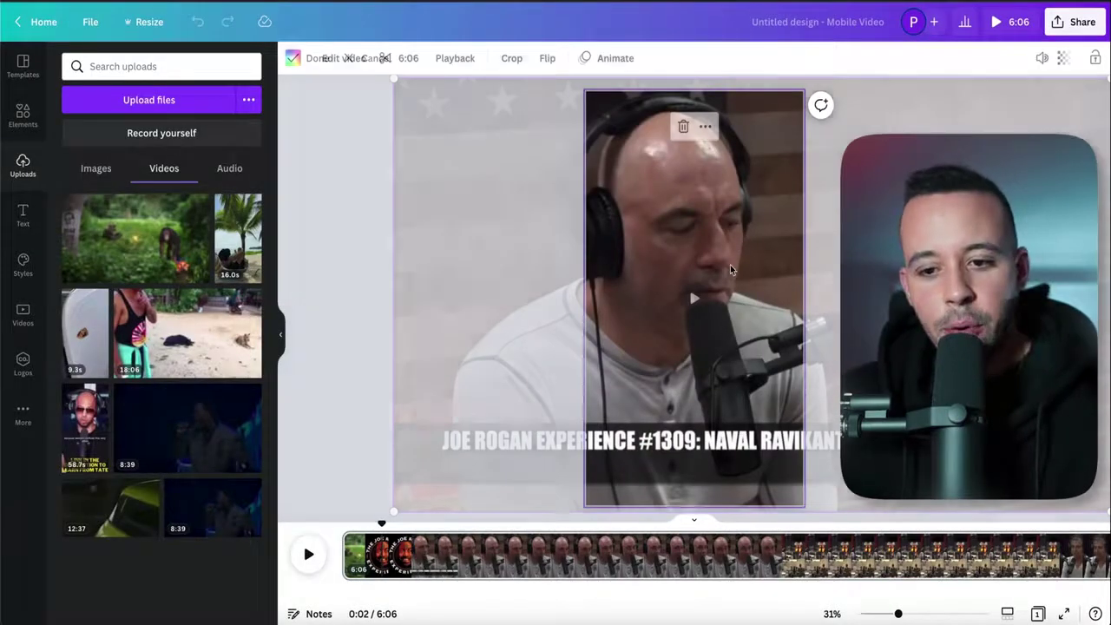
double_click(730, 265)
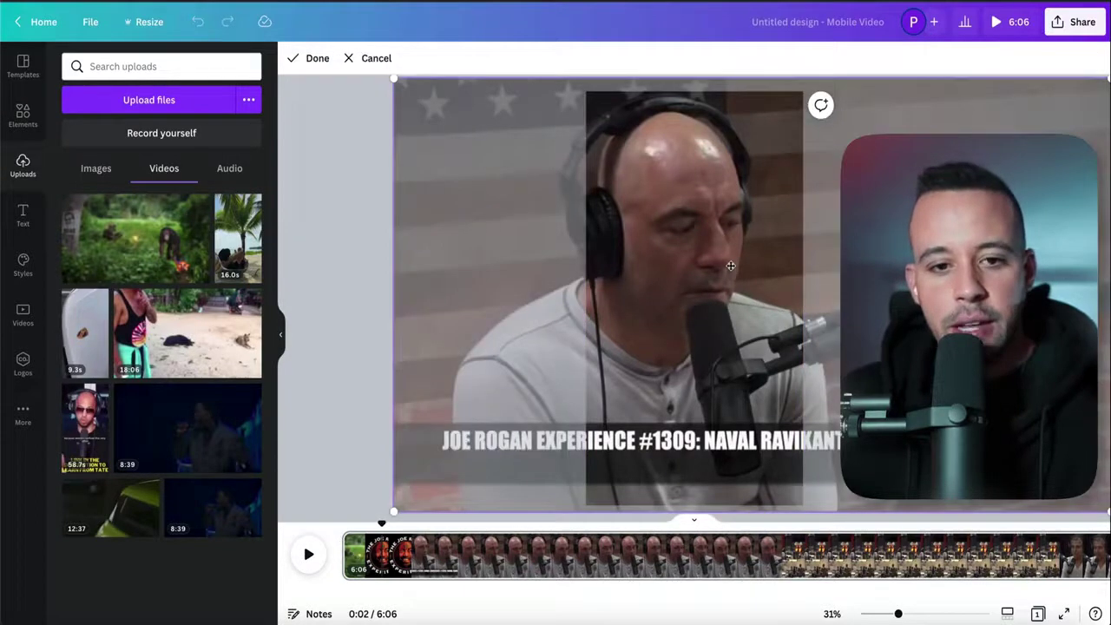
drag(718, 251, 284, 357)
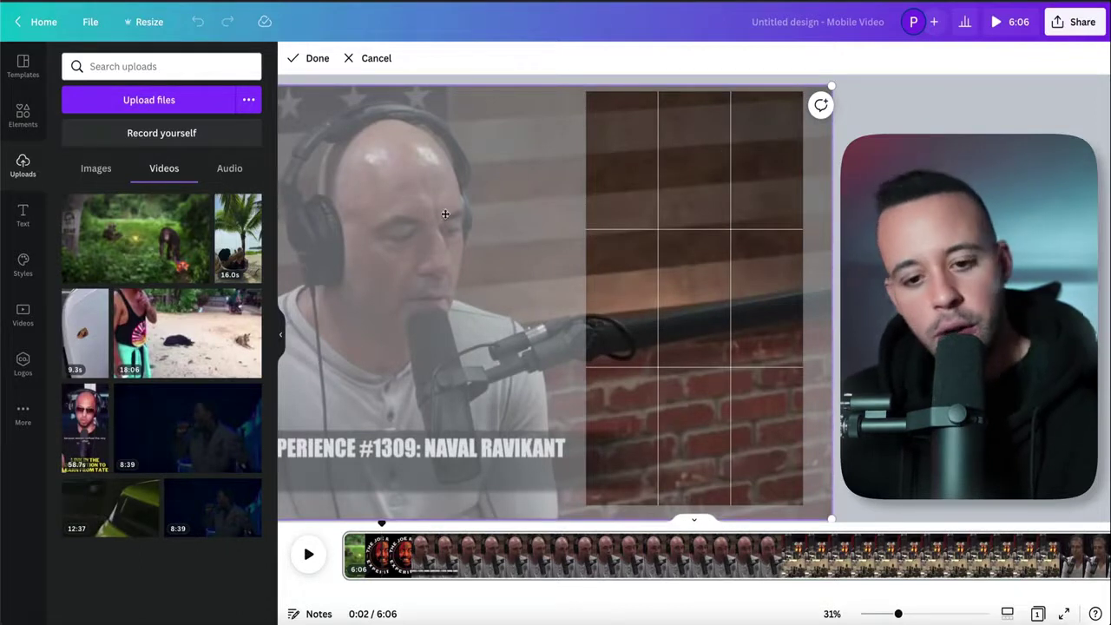
drag(432, 243, 729, 260)
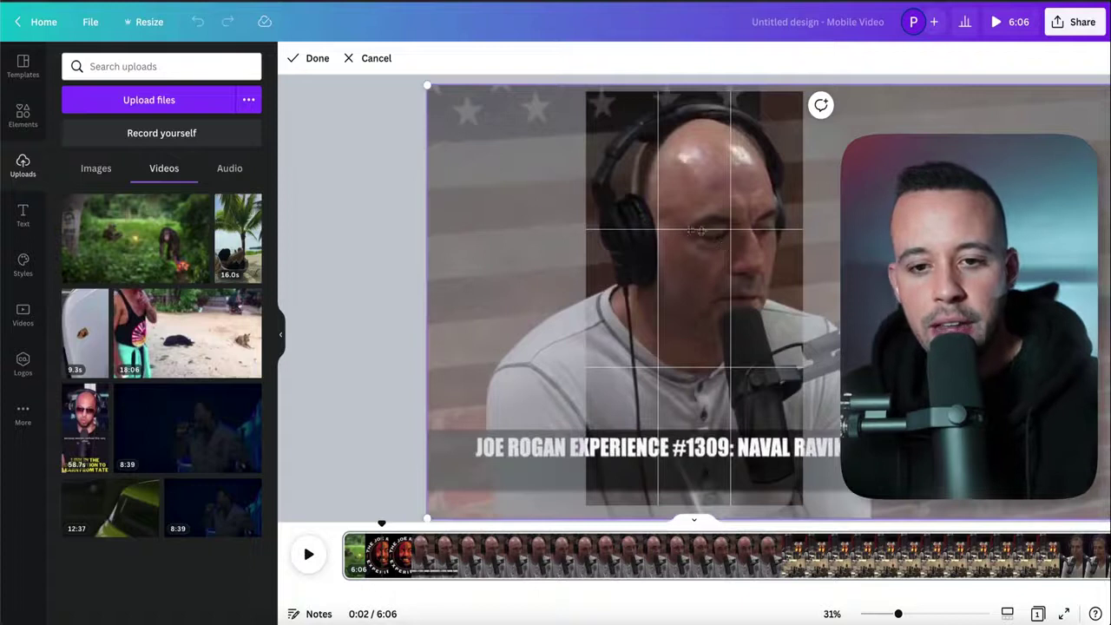
click(331, 196)
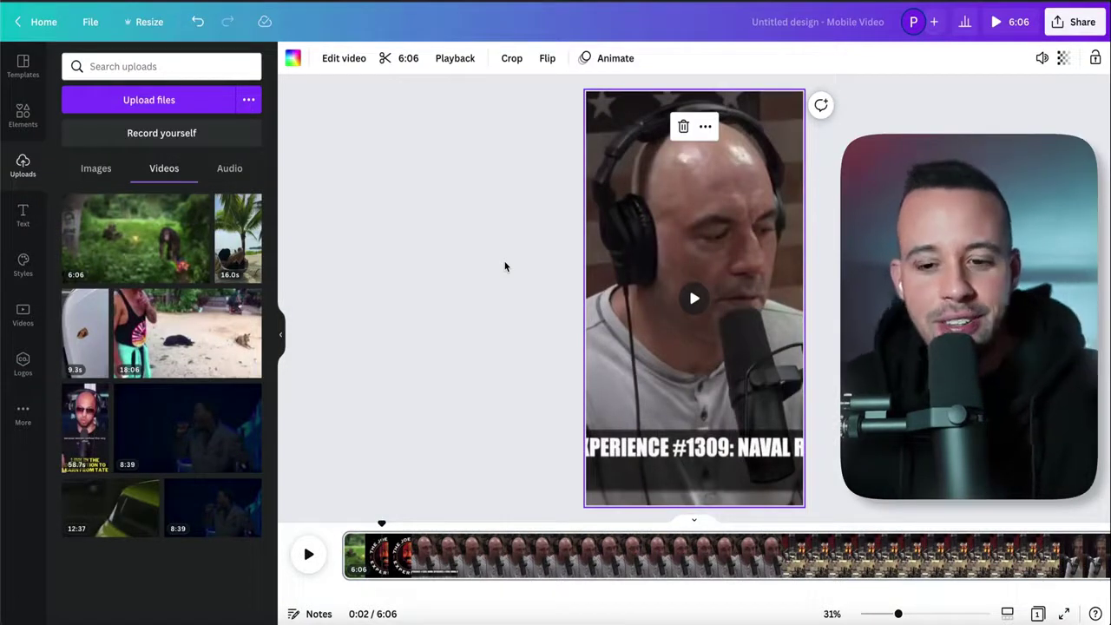
Preview the podcast clip, trim its end to a 30-second length and open the design's sharing options.
click(693, 299)
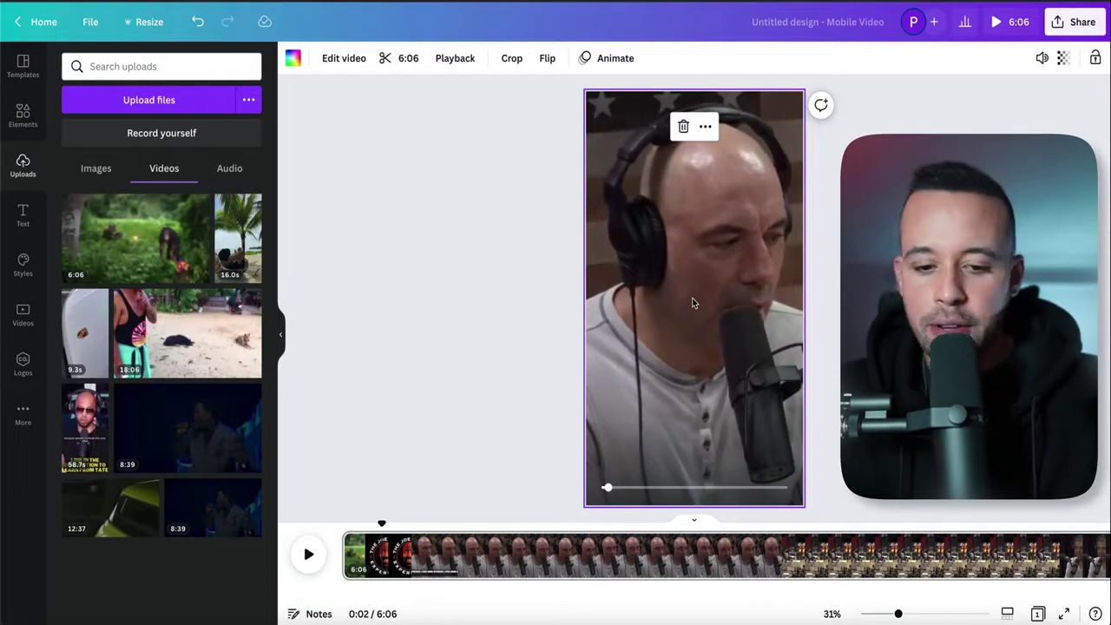
click(692, 299)
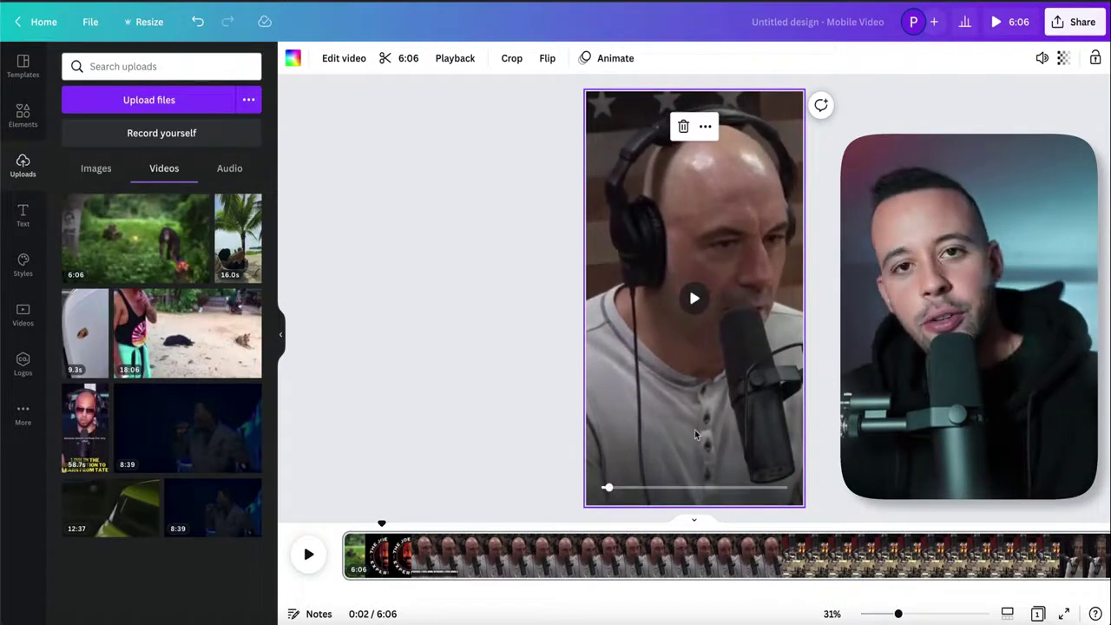
scroll(677, 573, down, 1)
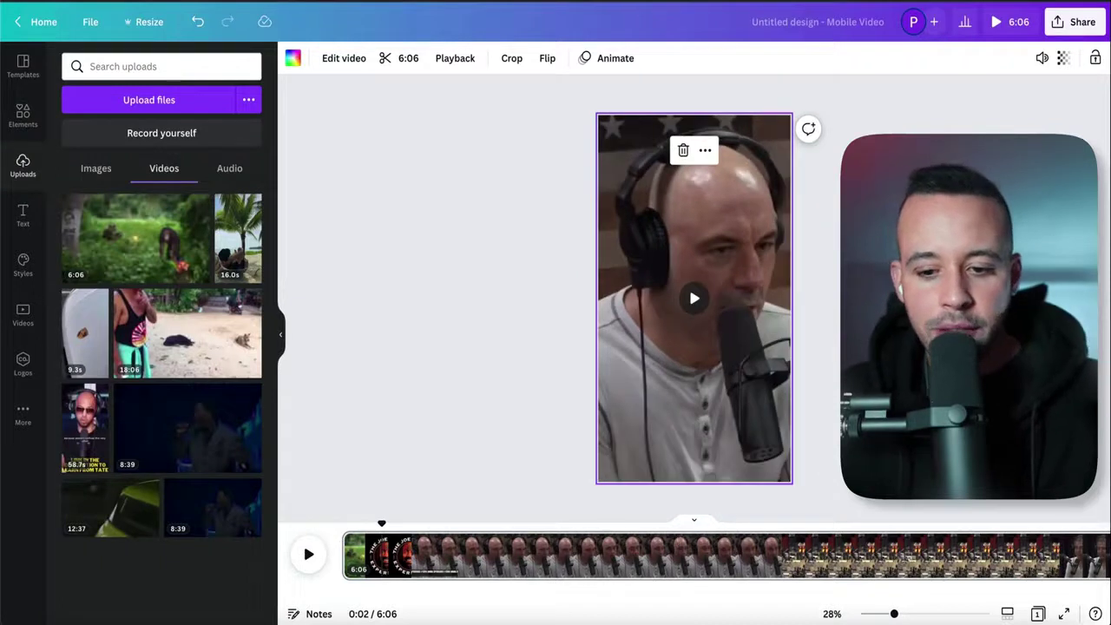
scroll(677, 573, up, 3)
drag(893, 614, 877, 615)
drag(898, 614, 861, 614)
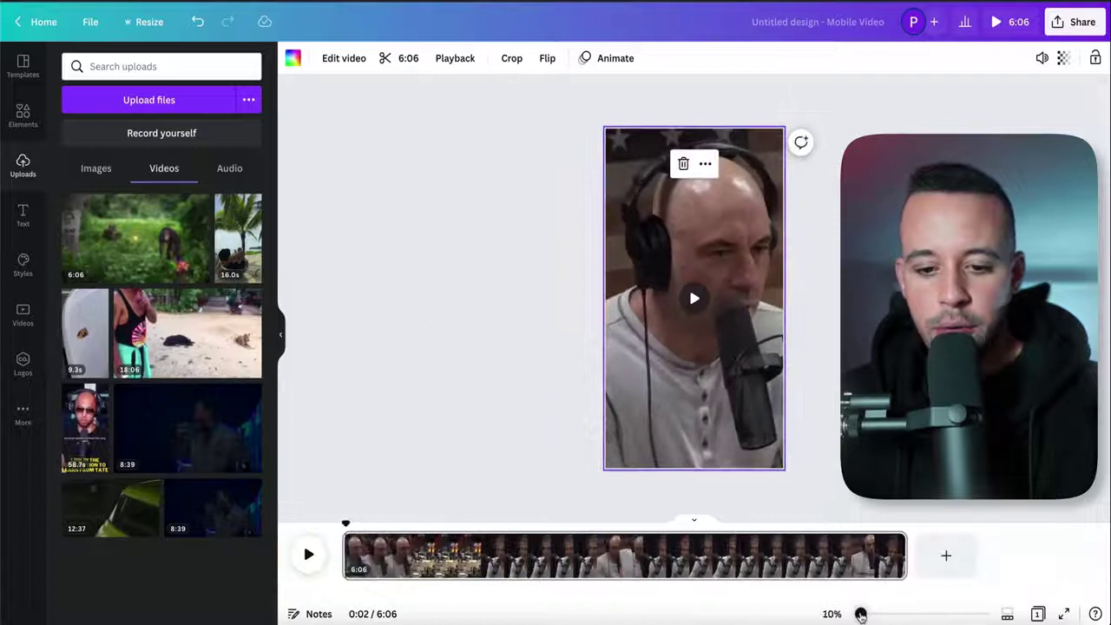
drag(905, 552, 387, 564)
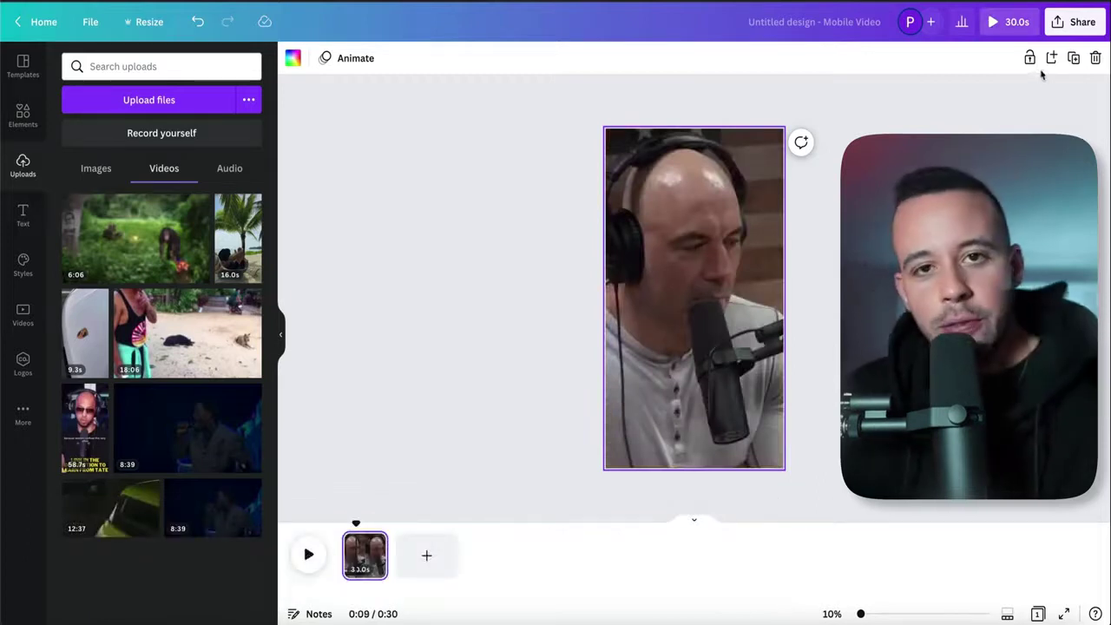
click(1072, 23)
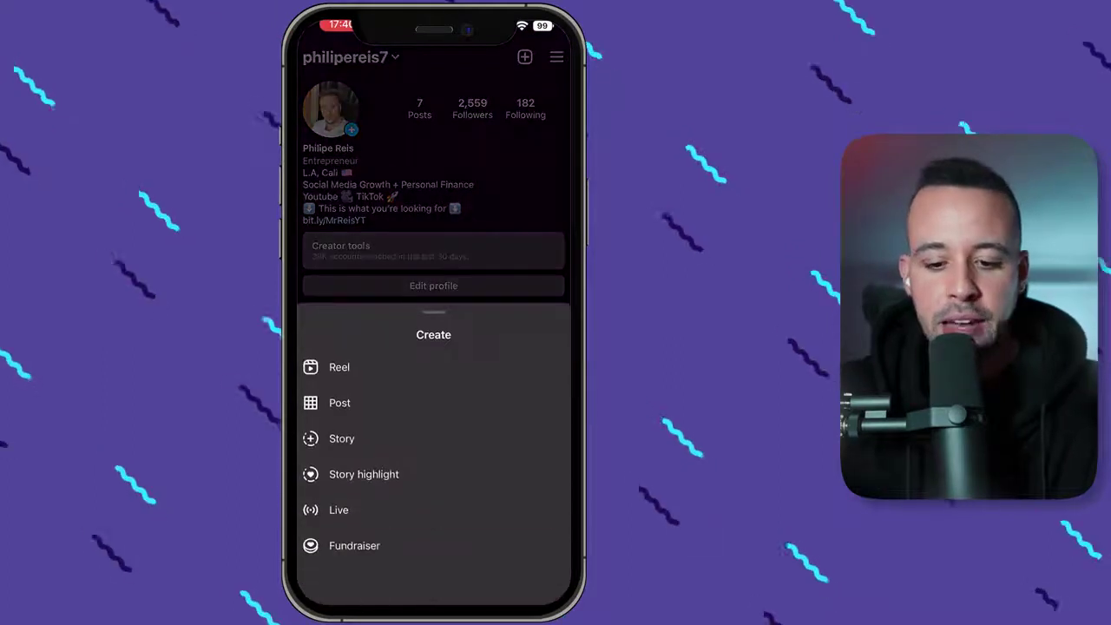
Switch to Instagram, start a new reel with the 0:12 gallery video and continue to its posting details.
click(339, 367)
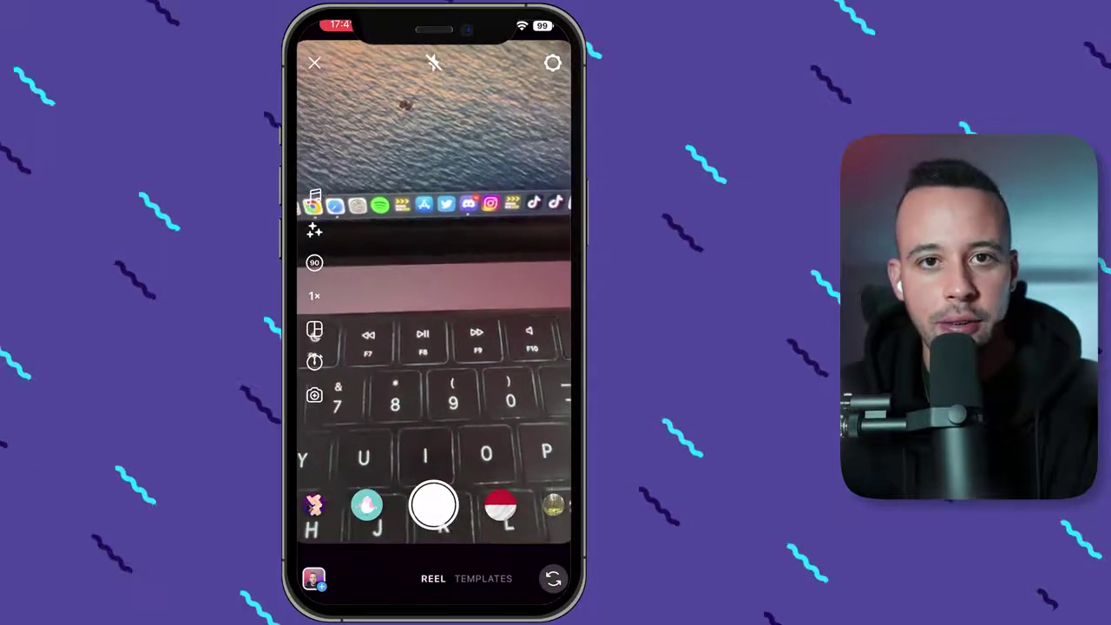
click(313, 579)
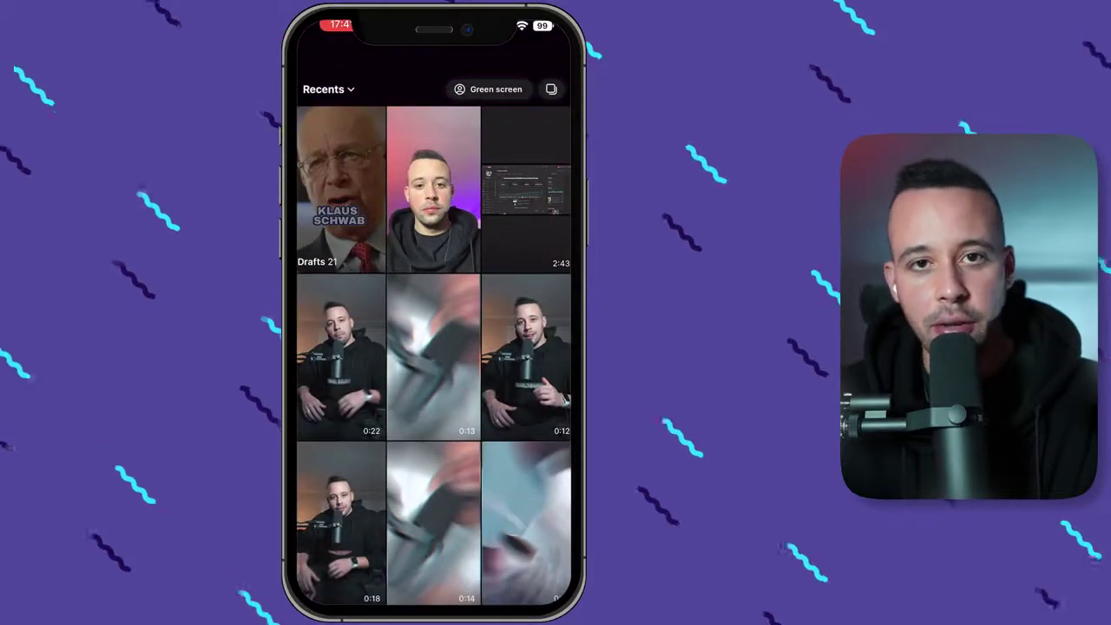
click(526, 356)
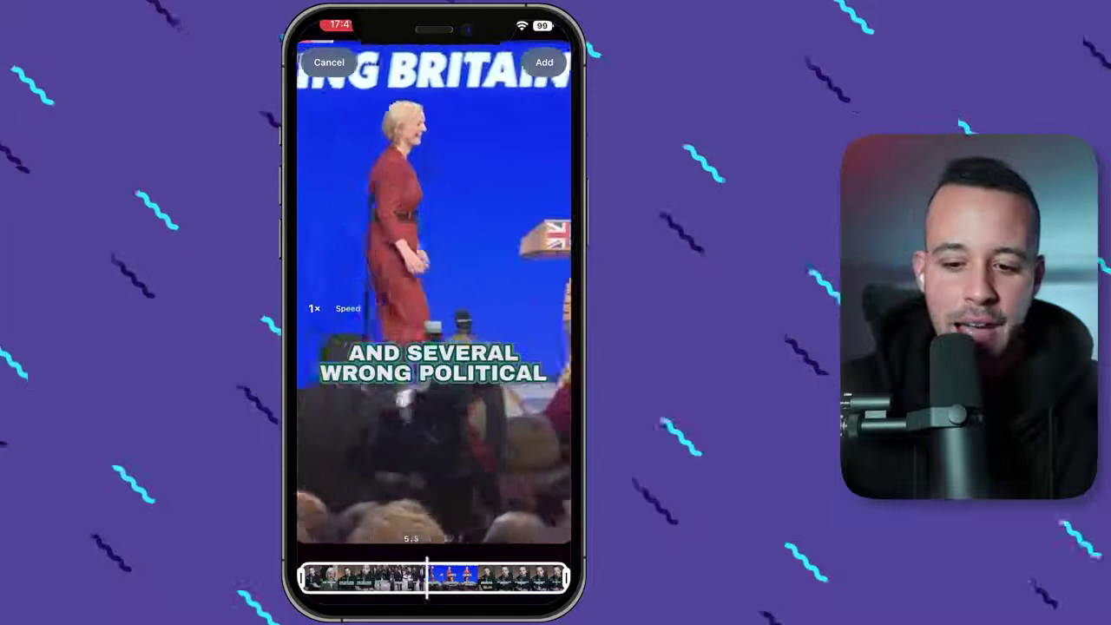
click(544, 61)
click(506, 504)
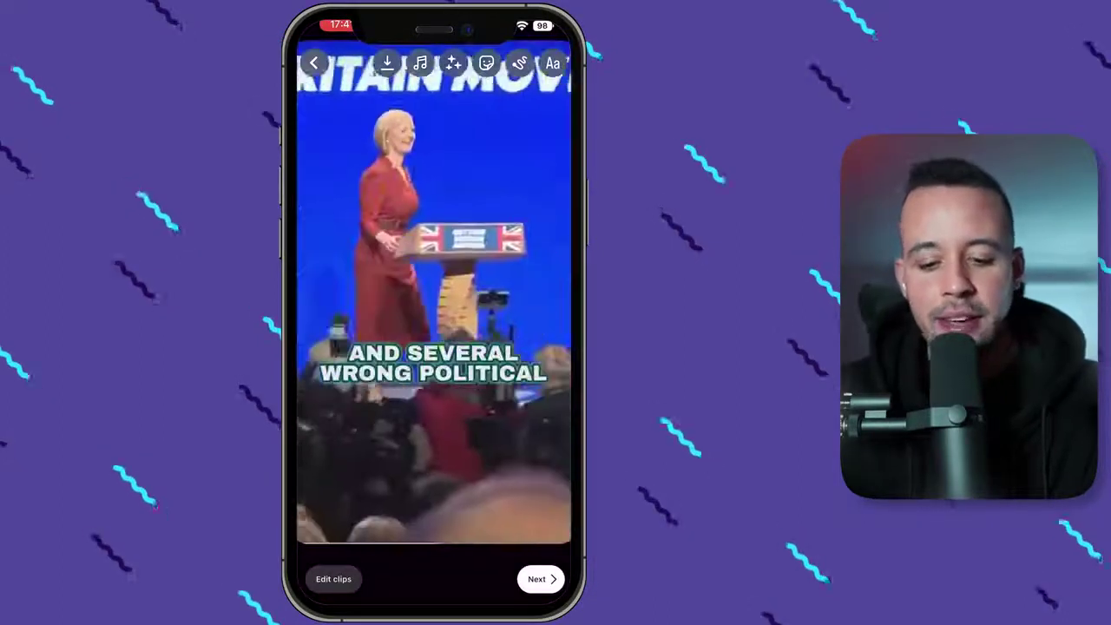
click(541, 579)
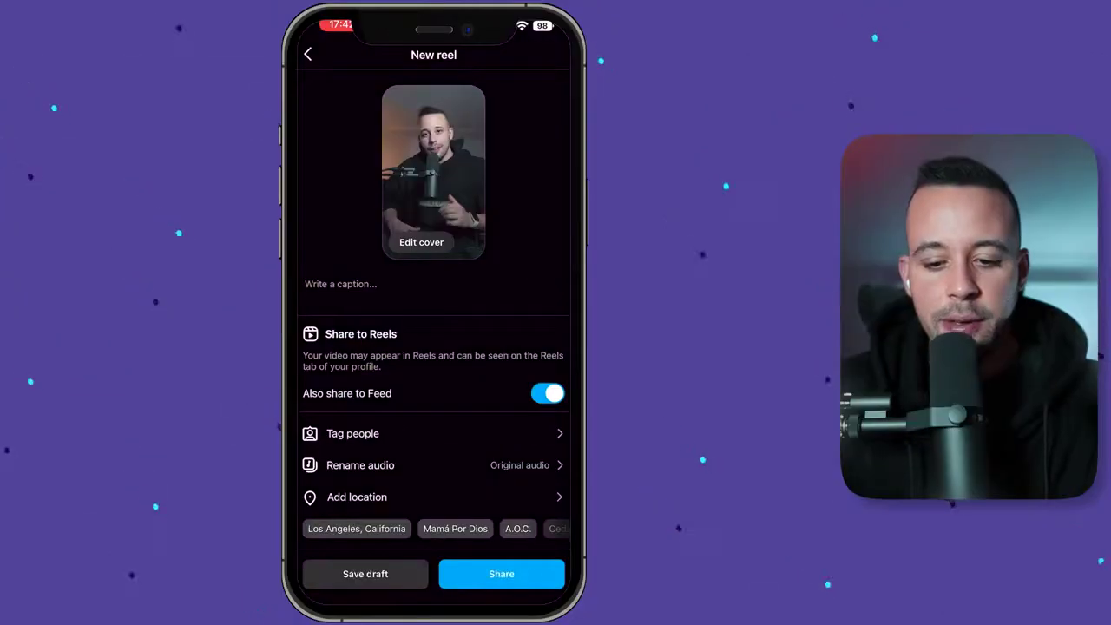
Turn off Also share to Feed for the new reel and review the remaining posting options.
click(547, 393)
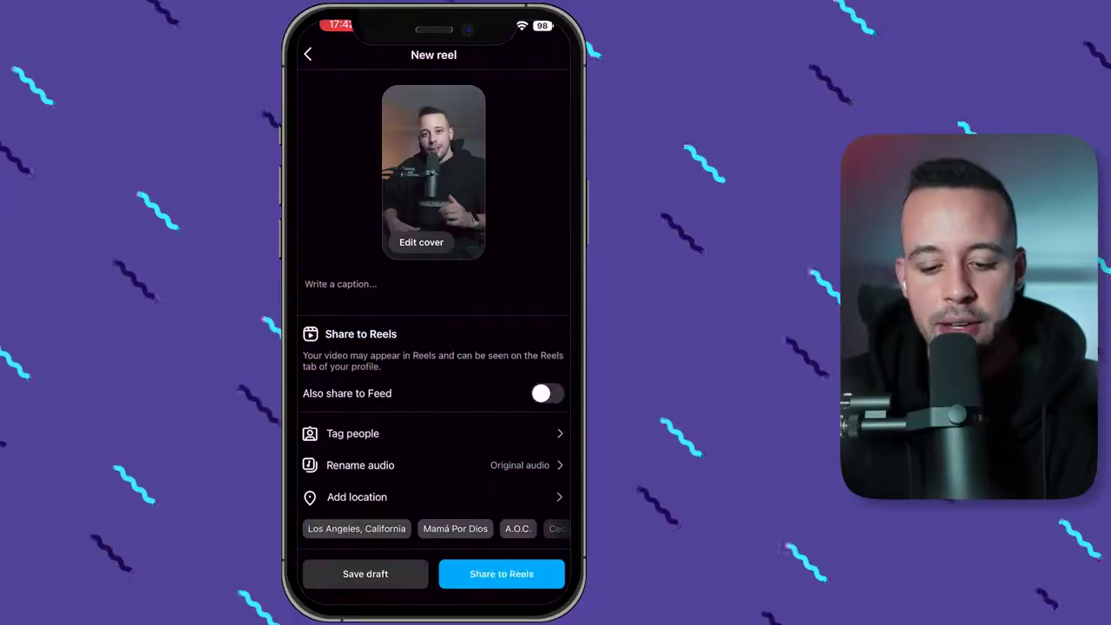
scroll(434, 347, down, 1)
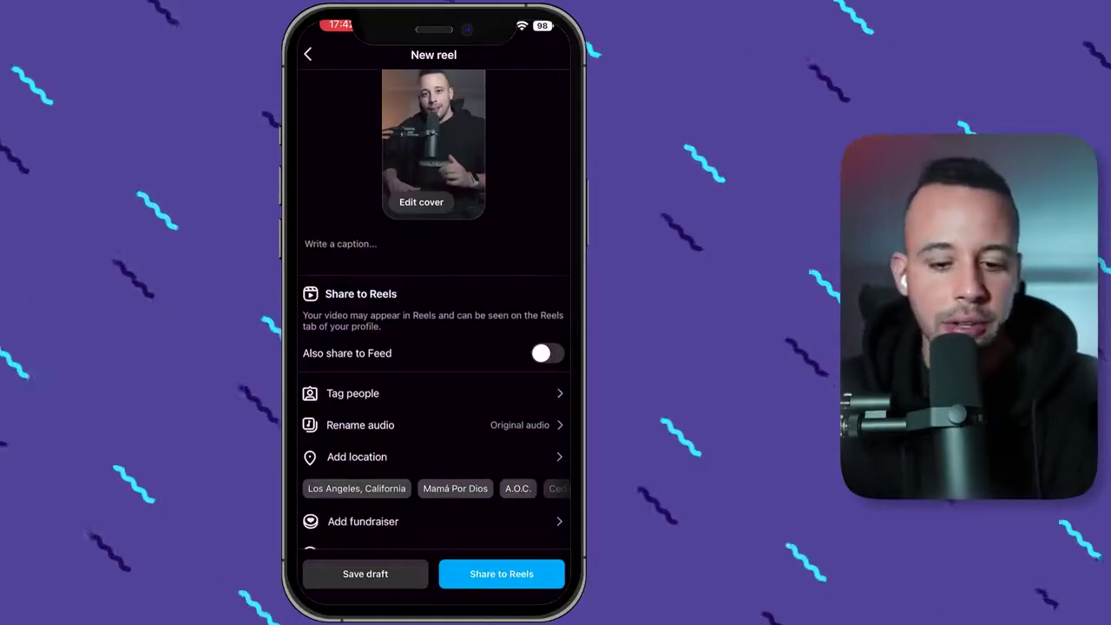
scroll(434, 347, down, 2)
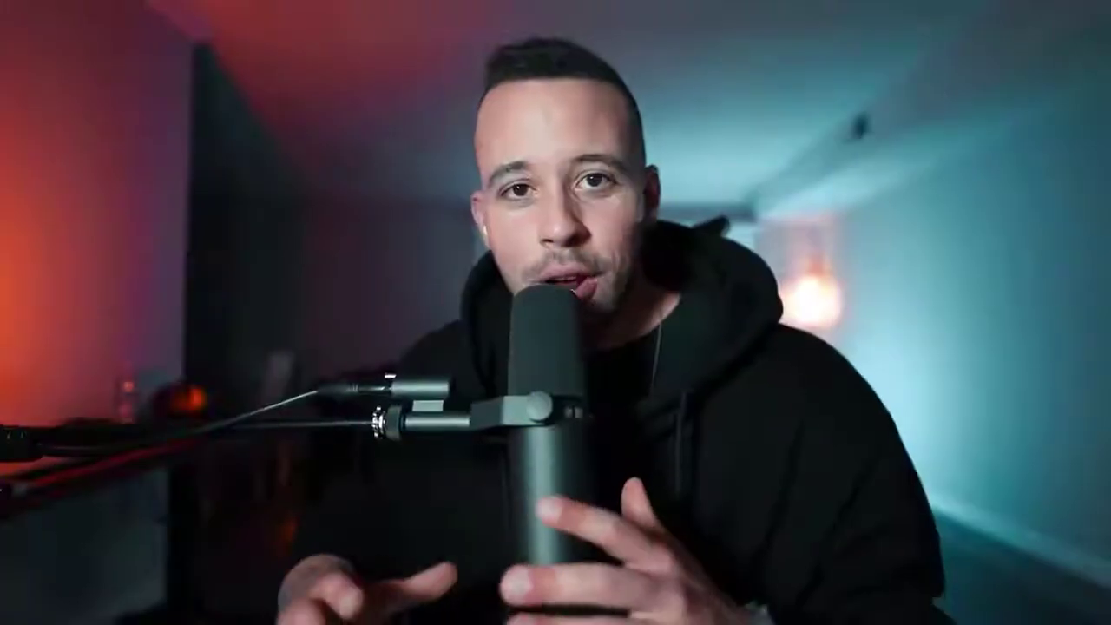